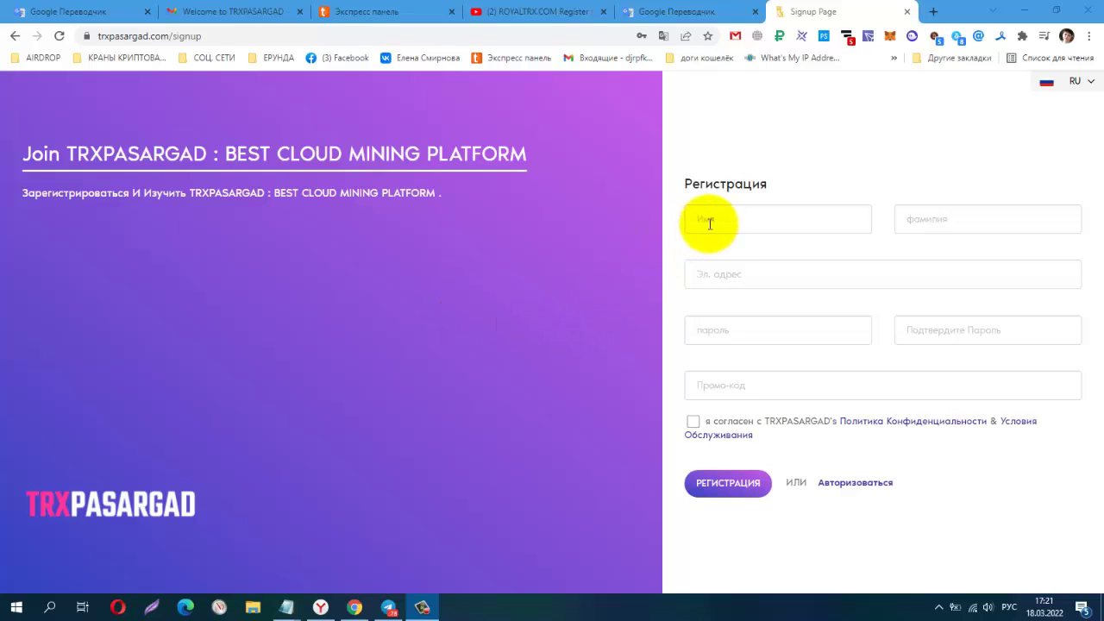
# Keep the site language as Russian and read through the TRXPASARGAD welcome email.
pyautogui.click(1049, 86)
pyautogui.click(1050, 85)
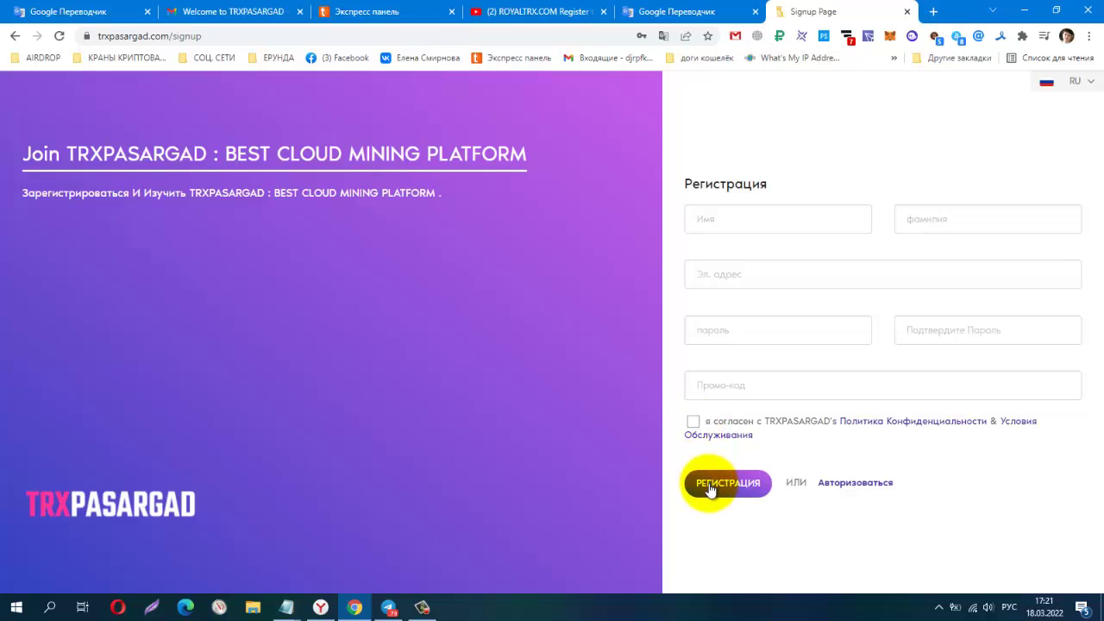
pyautogui.click(235, 14)
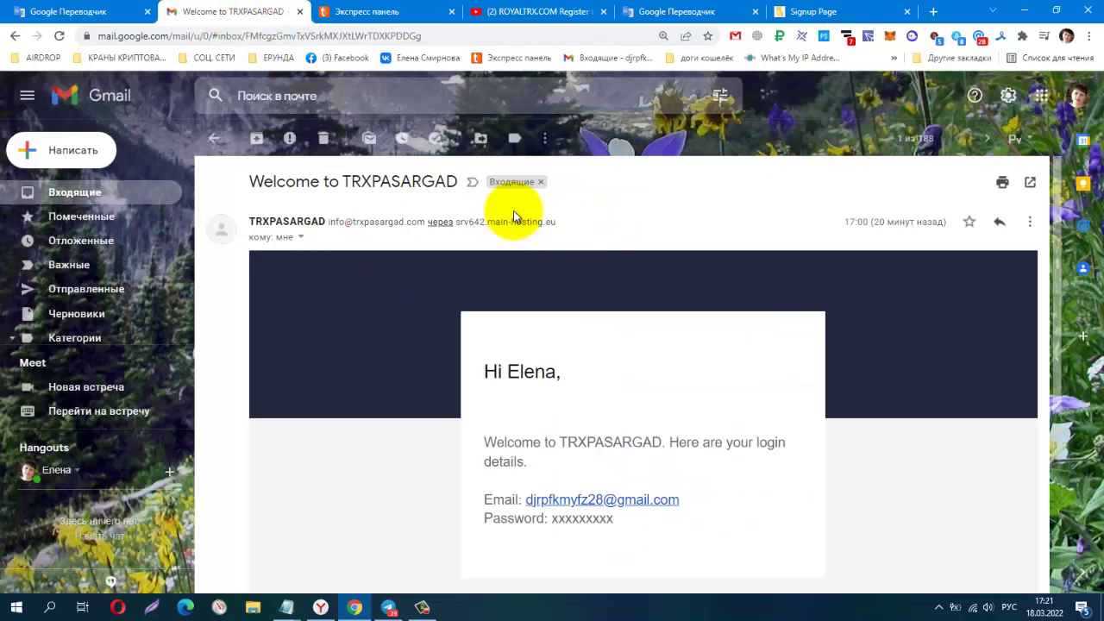
pyautogui.scroll(-3, 845, 310)
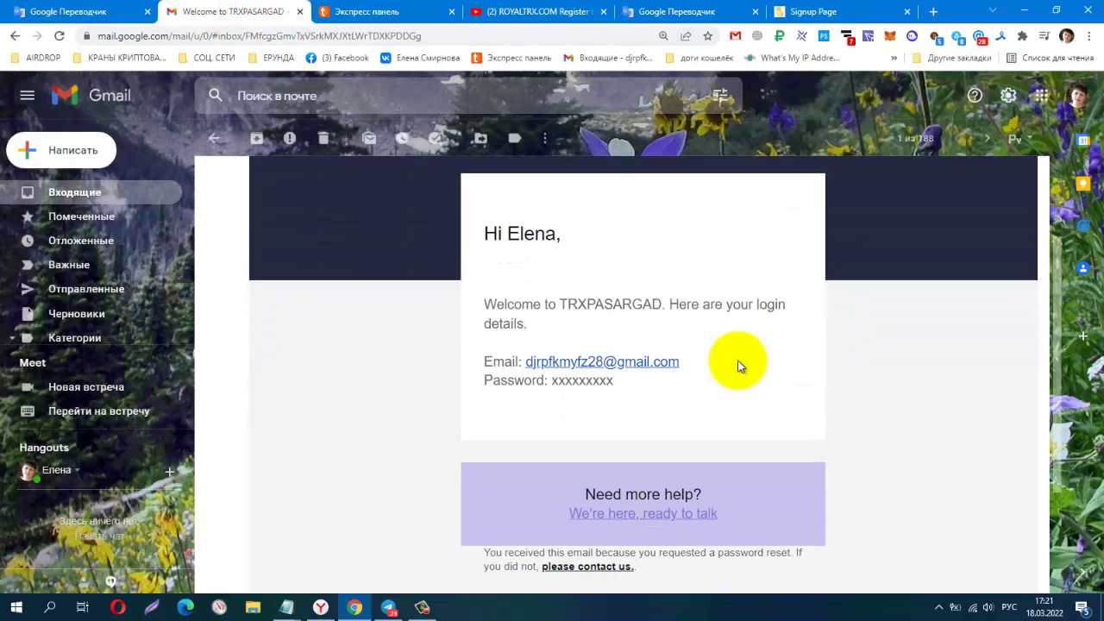
pyautogui.scroll(-2, 820, 365)
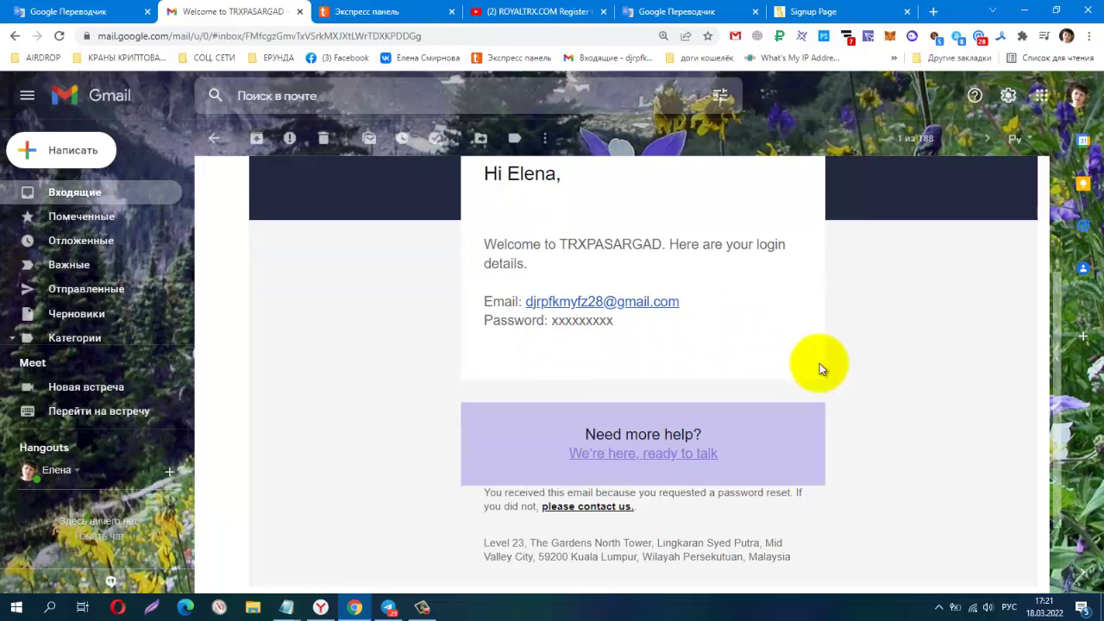
pyautogui.scroll(5, 814, 364)
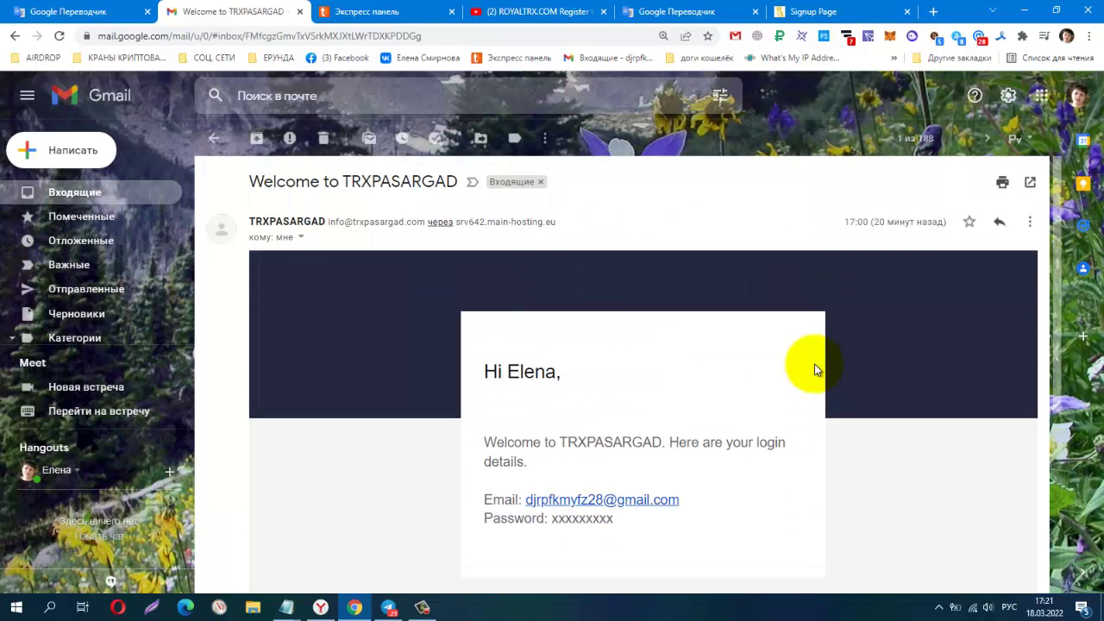
# Return to the signup page, go to 'Авторизоваться' and sign in with the autofilled credentials.
pyautogui.click(826, 12)
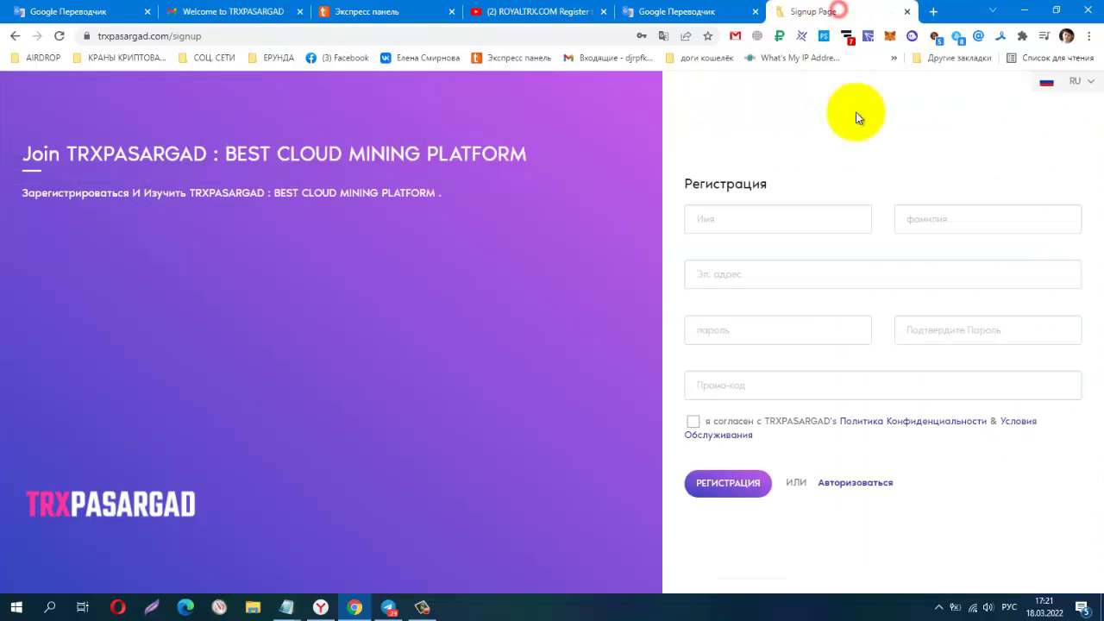
pyautogui.click(875, 493)
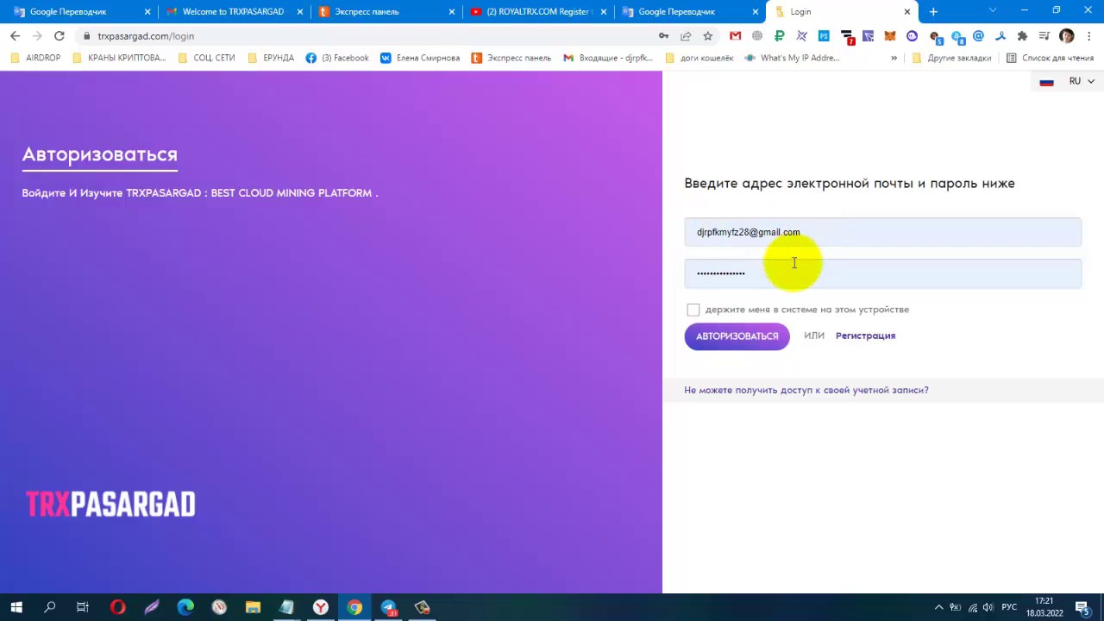
pyautogui.click(731, 339)
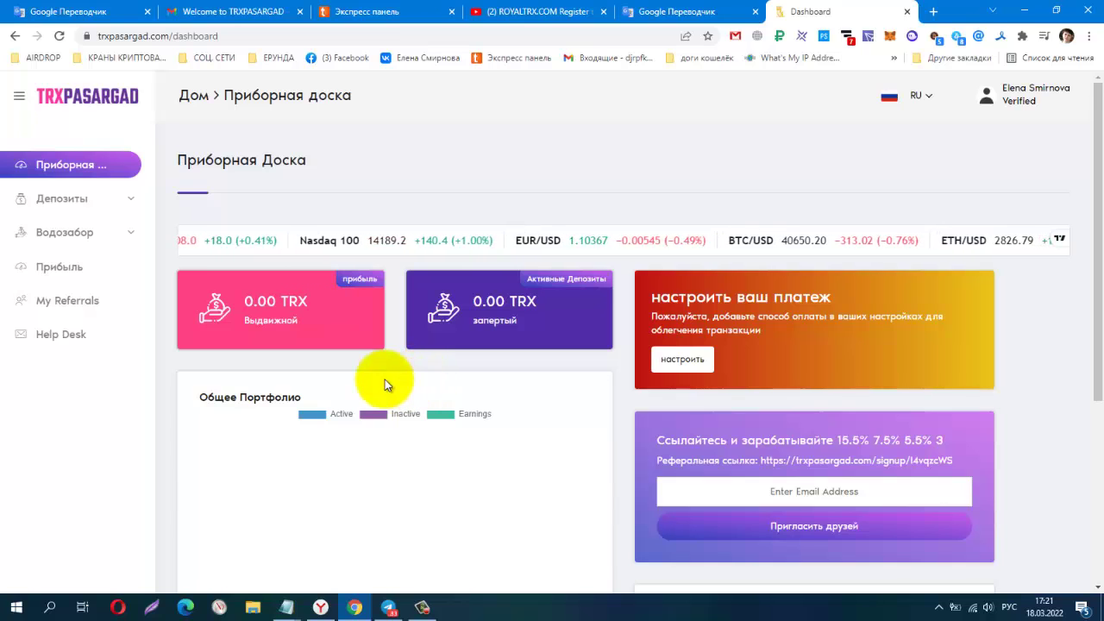
# Select the referral link text on the dashboard's referral card, then clear the selection.
pyautogui.scroll(-2, 621, 167)
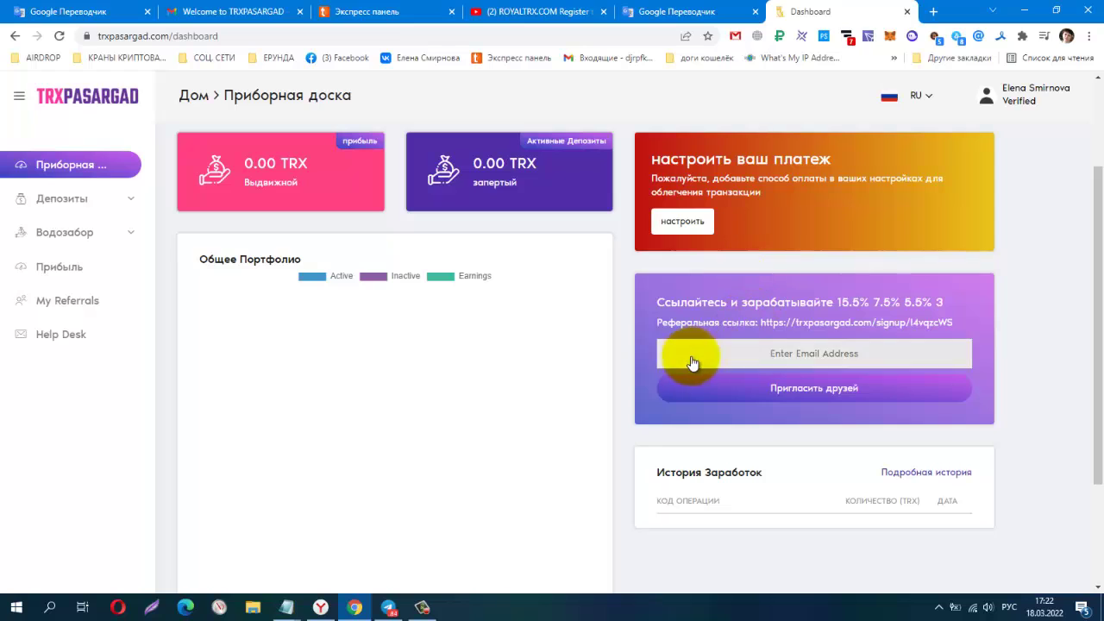
pyautogui.moveTo(760, 322); pyautogui.dragTo(952, 321)
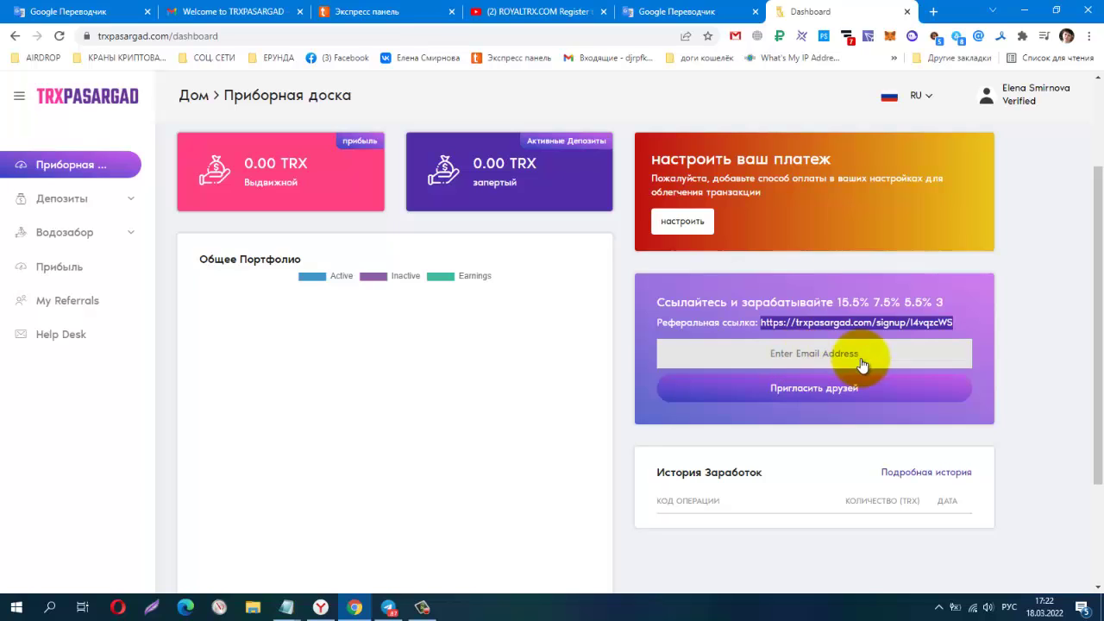
pyautogui.click(1035, 358)
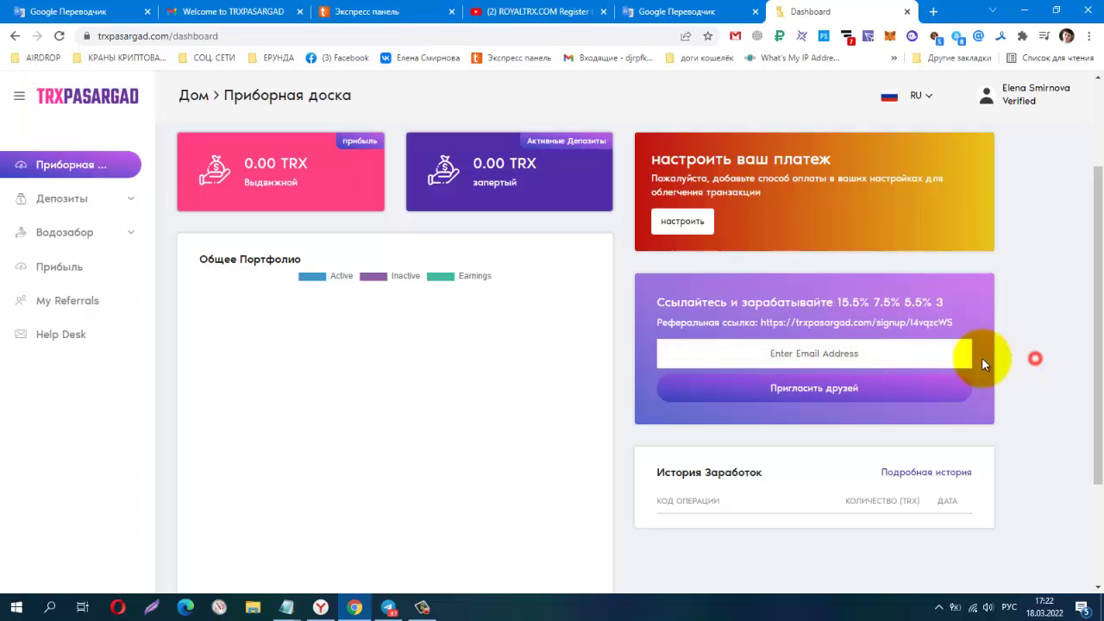
# Invite a friend using the saved email address and dismiss the success message.
pyautogui.click(824, 364)
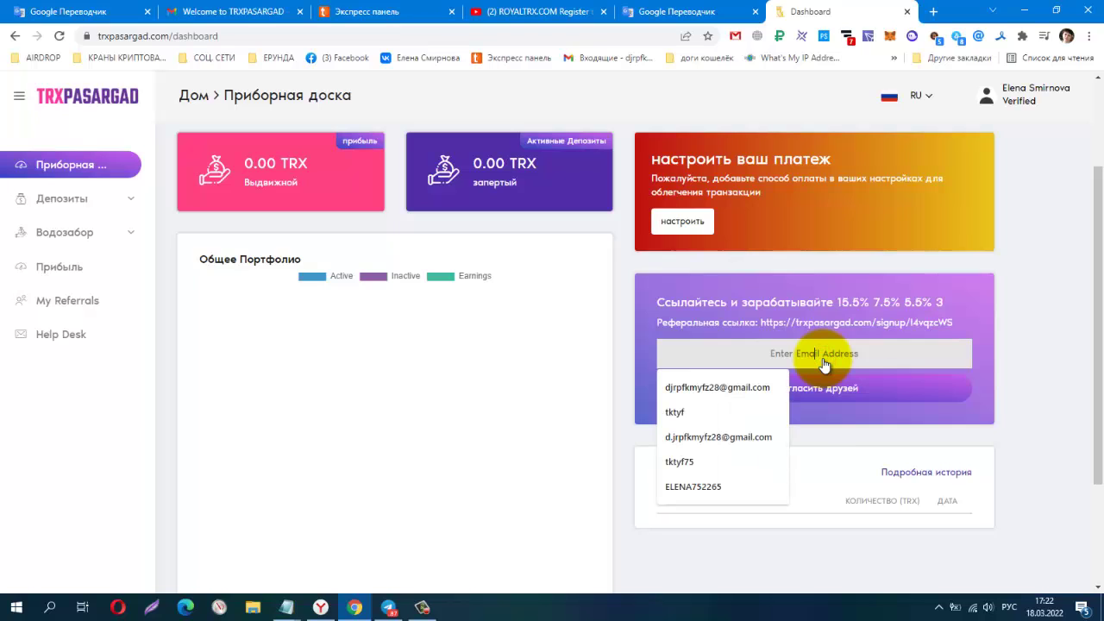
pyautogui.click(764, 384)
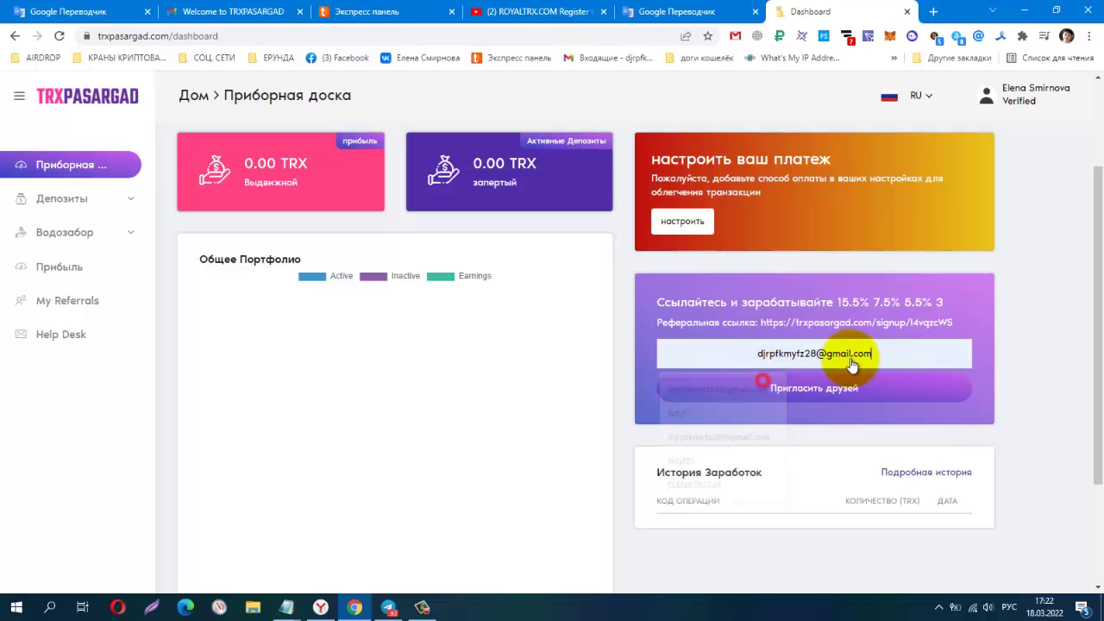
pyautogui.click(809, 395)
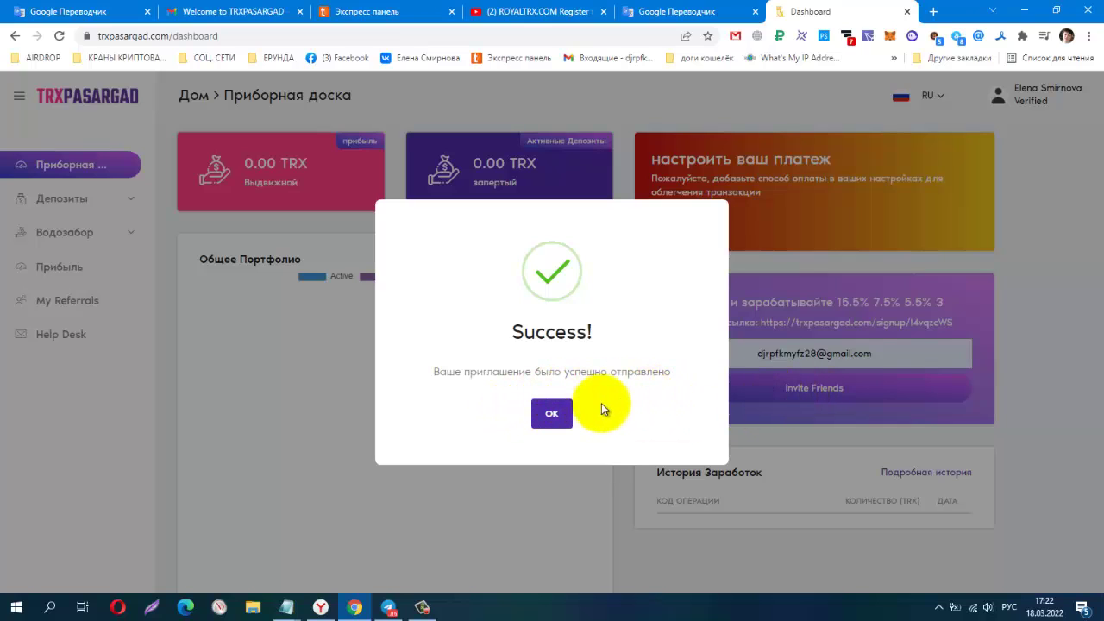
pyautogui.click(541, 423)
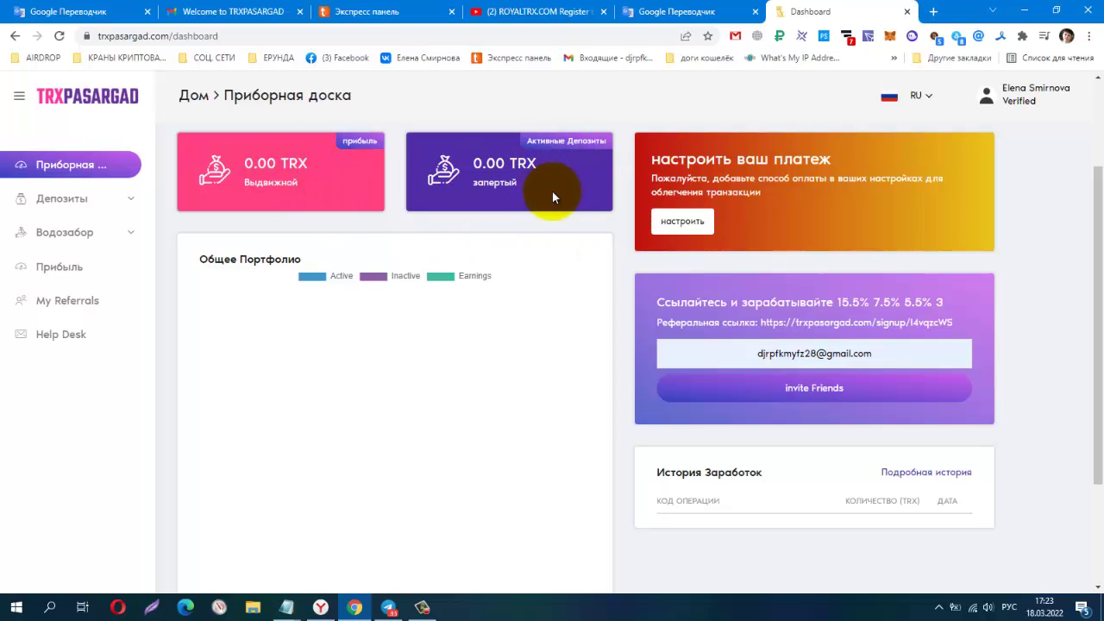
# From the 'настроить' settings, select the promo code and switch to the 'платежный счет' tab.
pyautogui.click(668, 227)
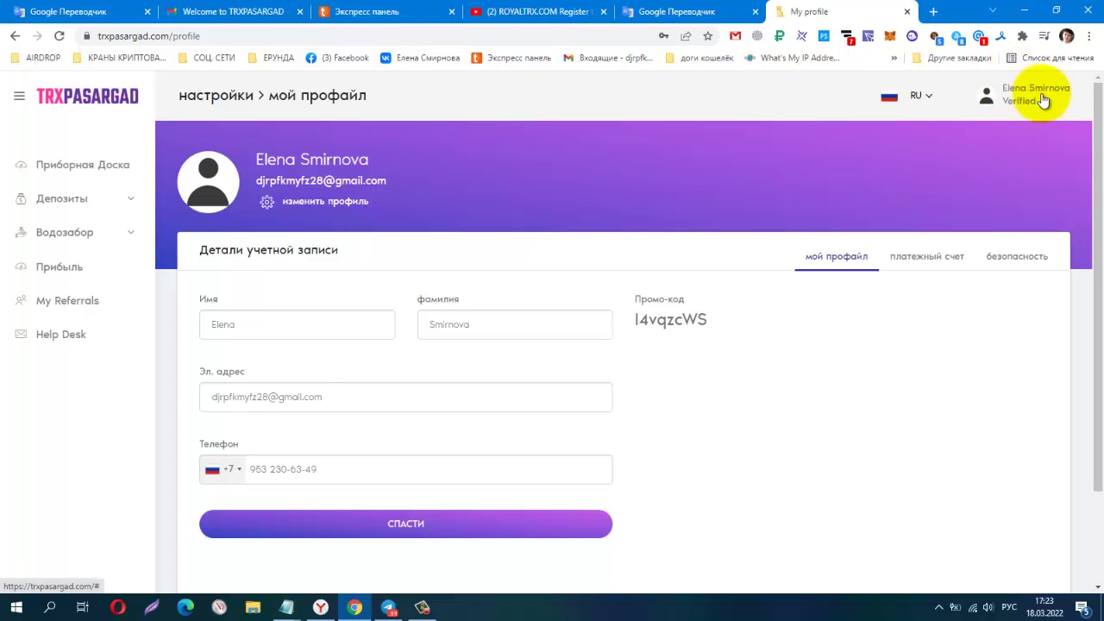
pyautogui.click(1007, 102)
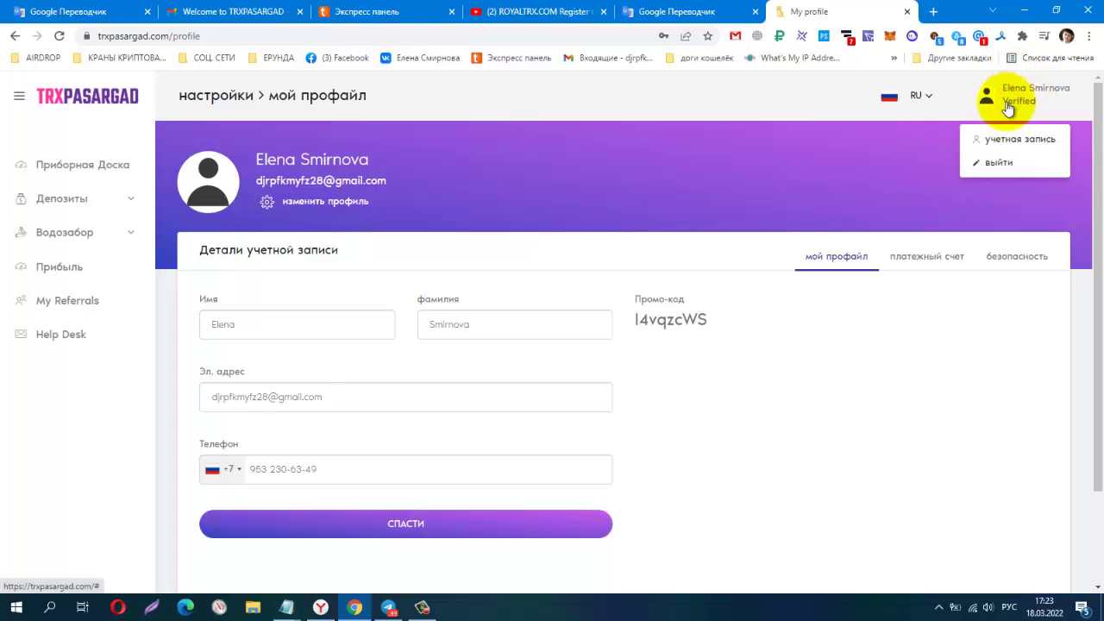
pyautogui.click(465, 212)
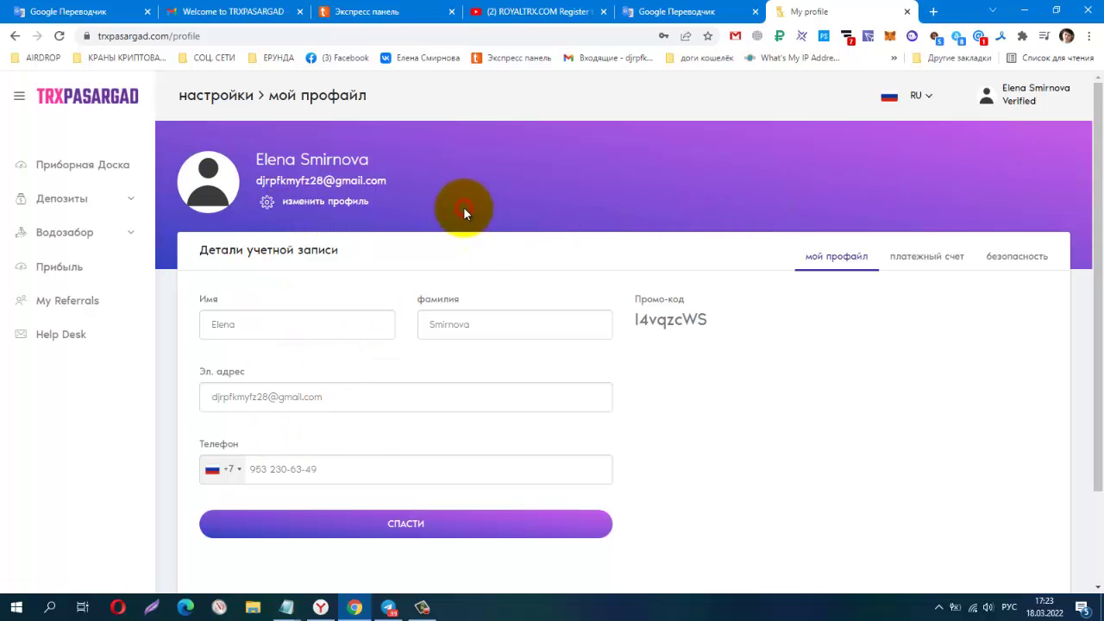
pyautogui.scroll(-2, 212, 470)
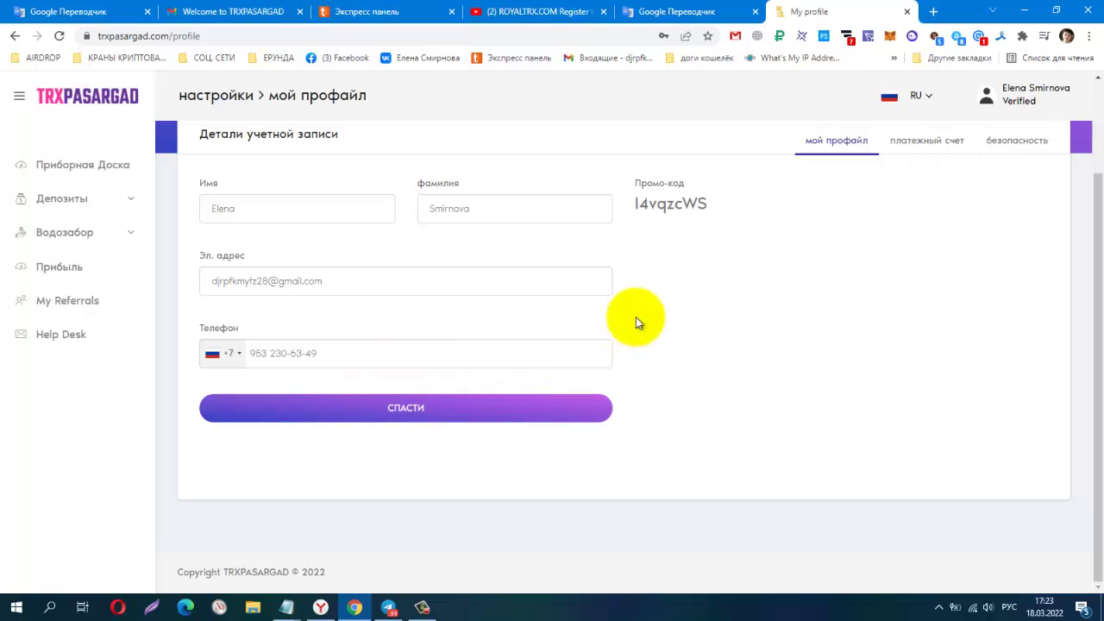
pyautogui.moveTo(631, 203); pyautogui.dragTo(726, 201)
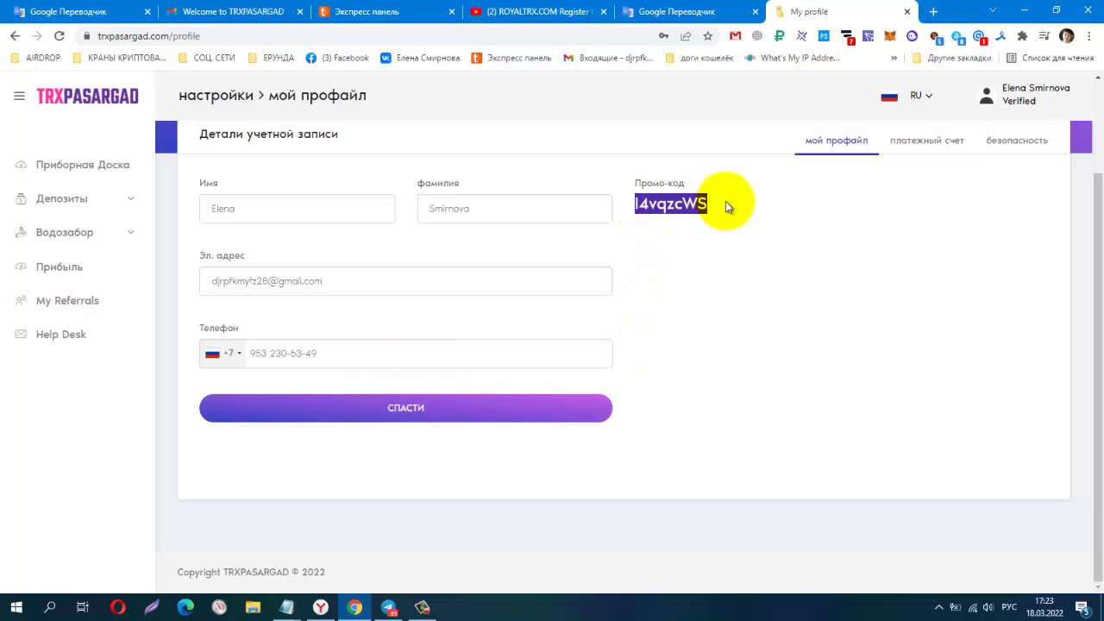
pyautogui.click(913, 143)
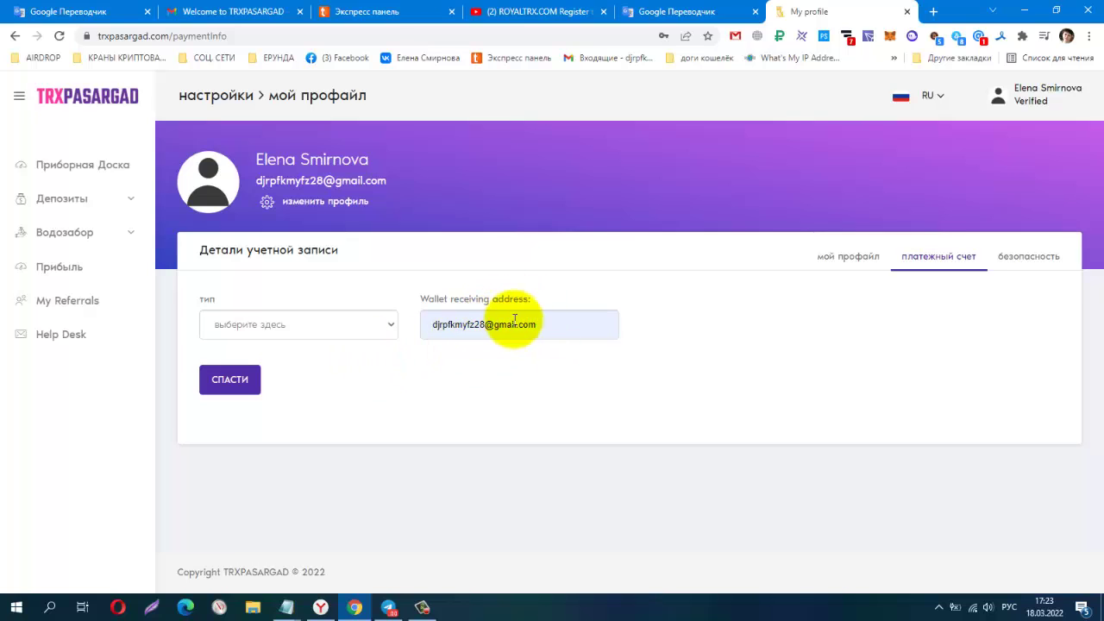
# Set the payment type to TRX and copy the receiving address from TronLink.
pyautogui.click(390, 325)
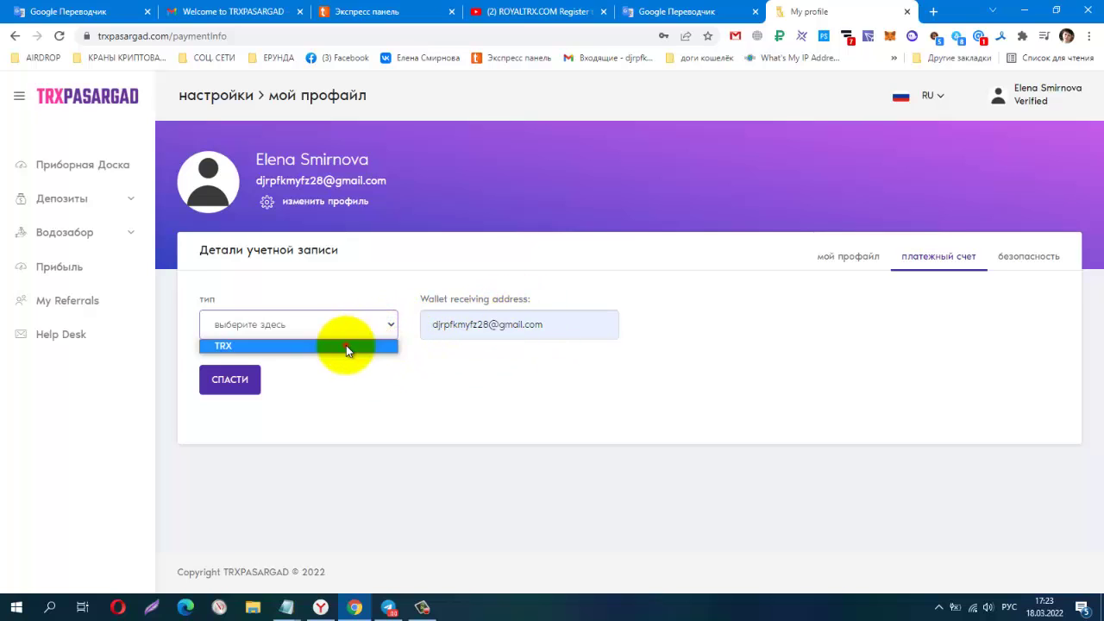
pyautogui.click(346, 346)
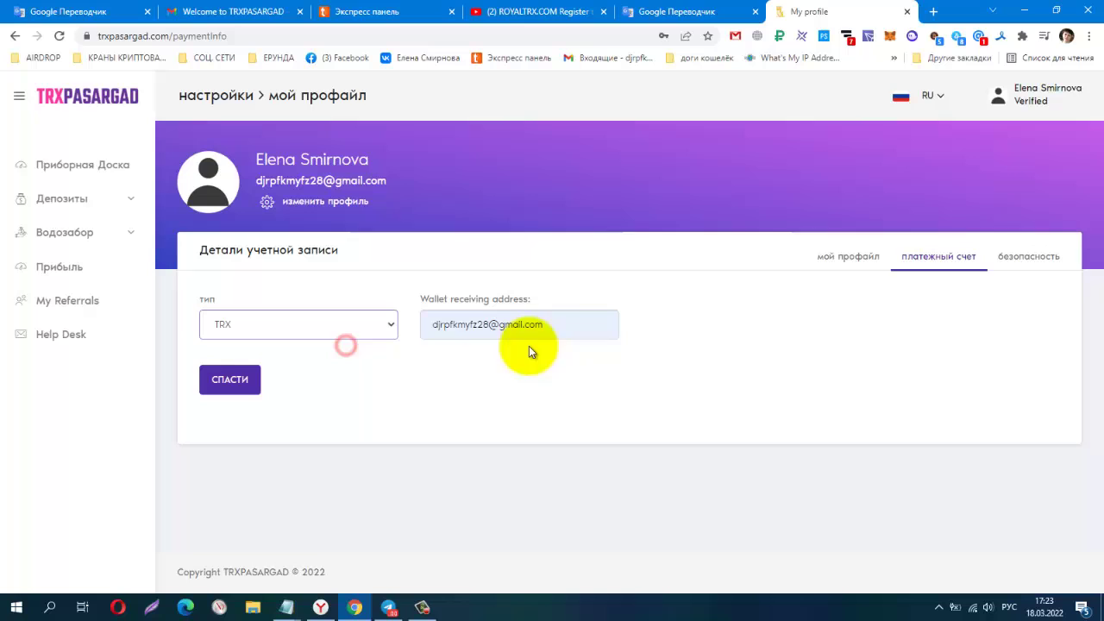
pyautogui.click(869, 39)
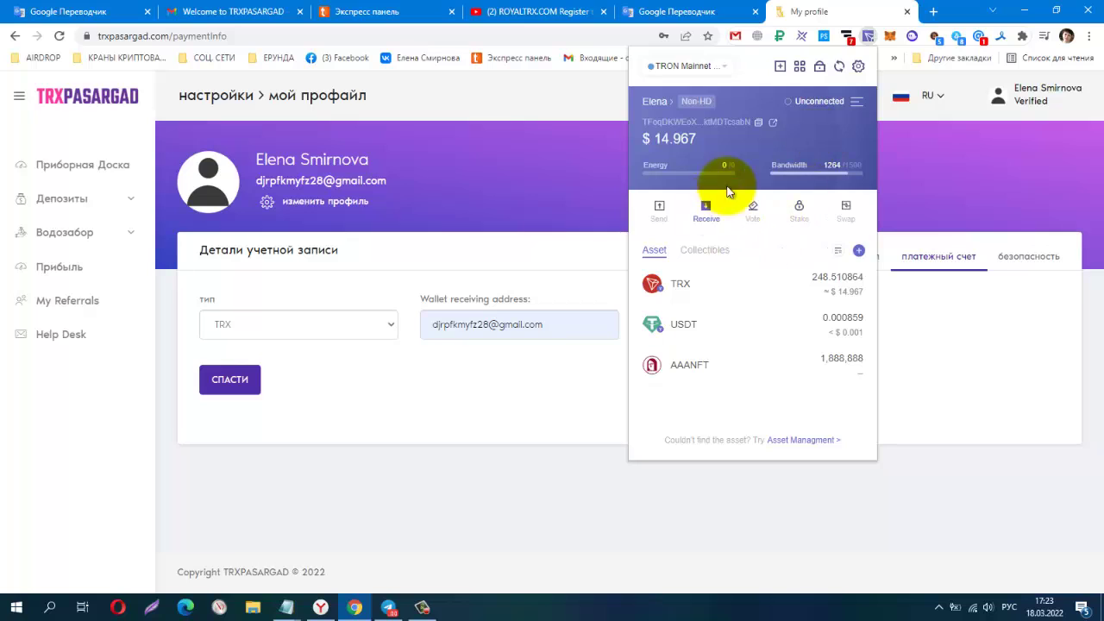
pyautogui.click(758, 122)
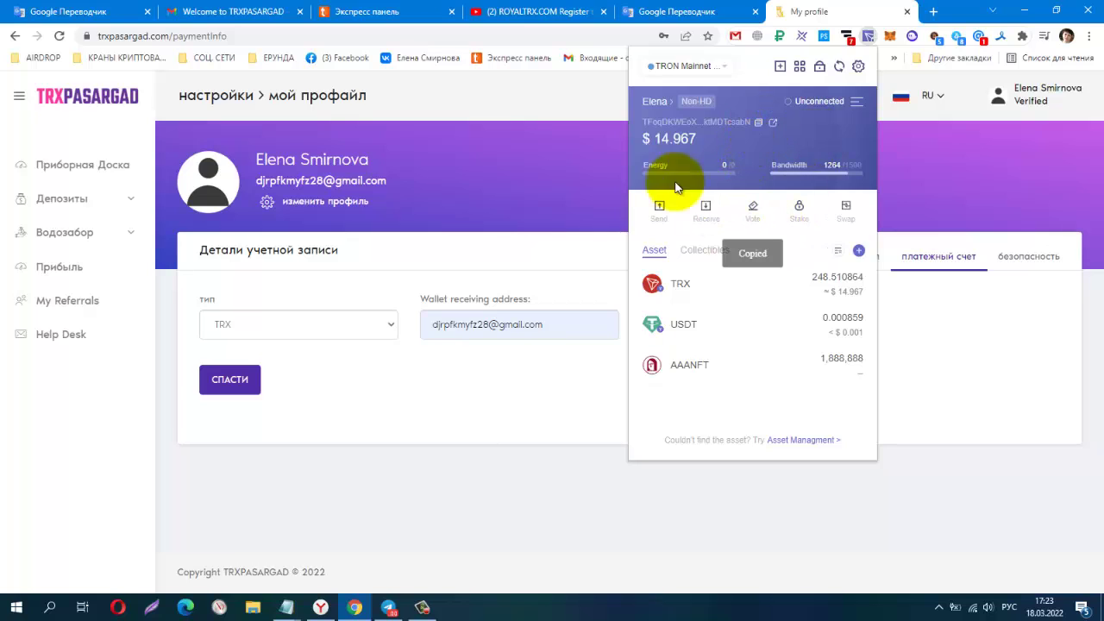
pyautogui.click(474, 424)
# Replace the old wallet receiving address with the pasted TRX wallet address.
pyautogui.click(544, 324)
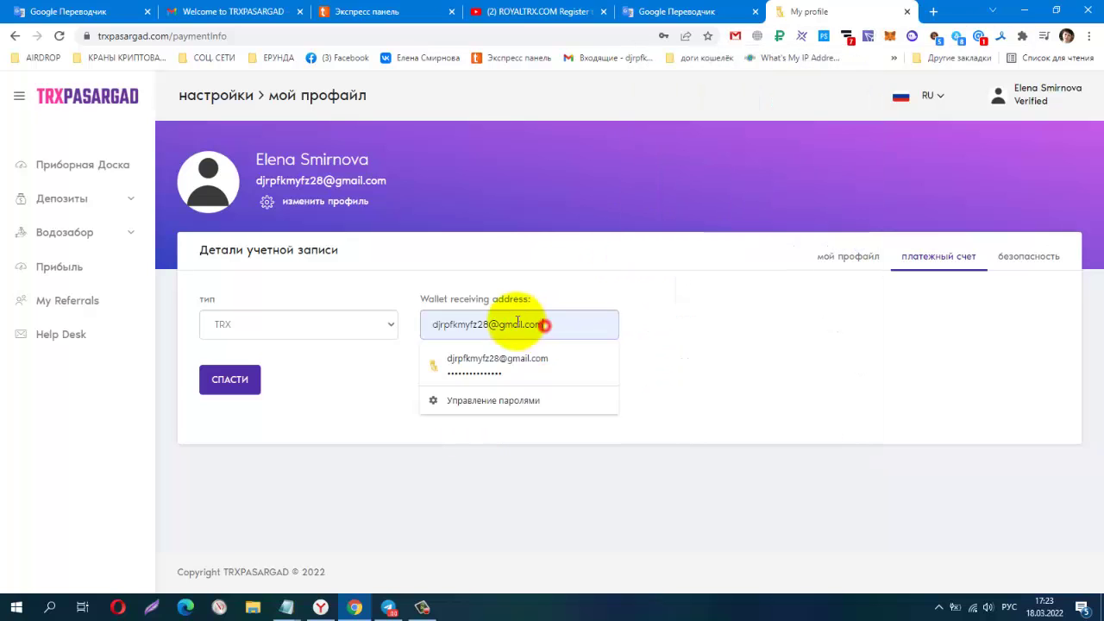
pyautogui.moveTo(517, 323); pyautogui.dragTo(426, 320)
pyautogui.press('BackSpace')
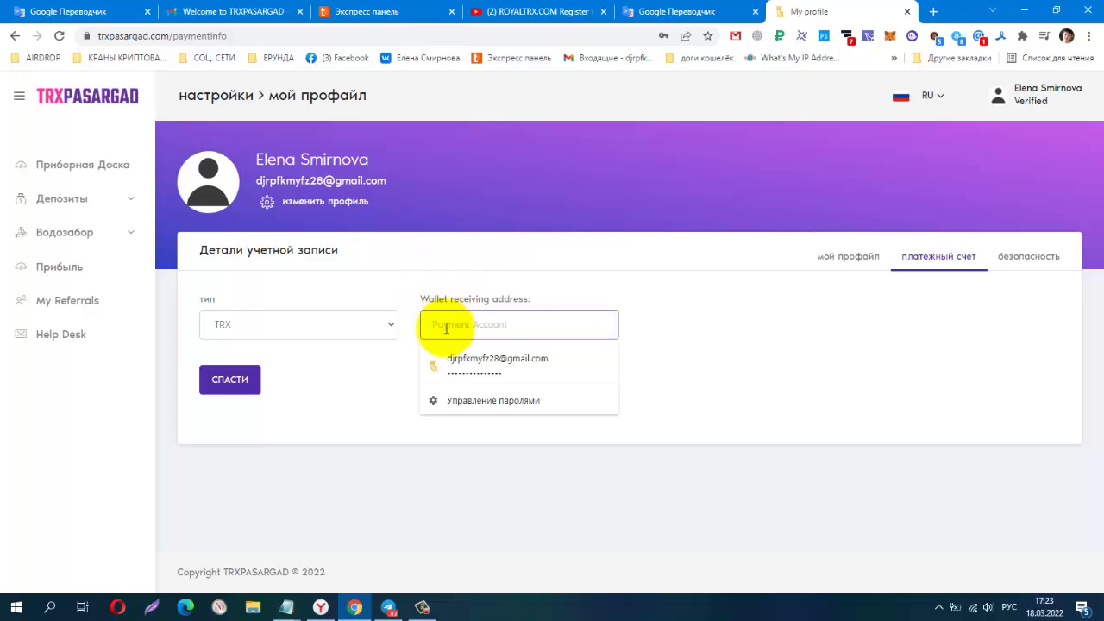
pyautogui.rightClick(439, 329)
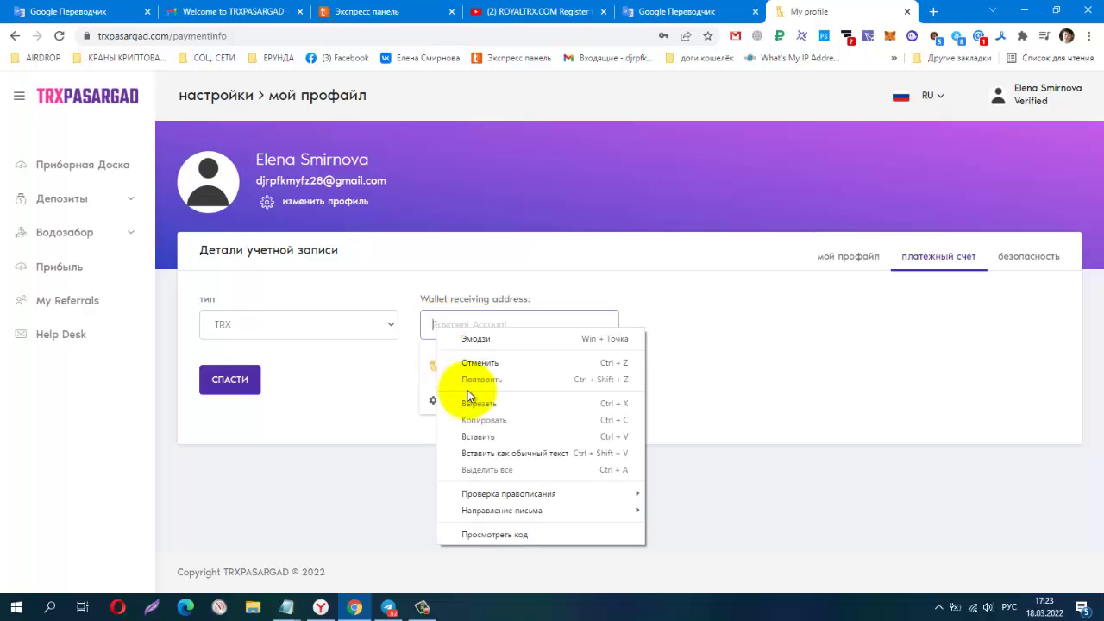
pyautogui.click(484, 439)
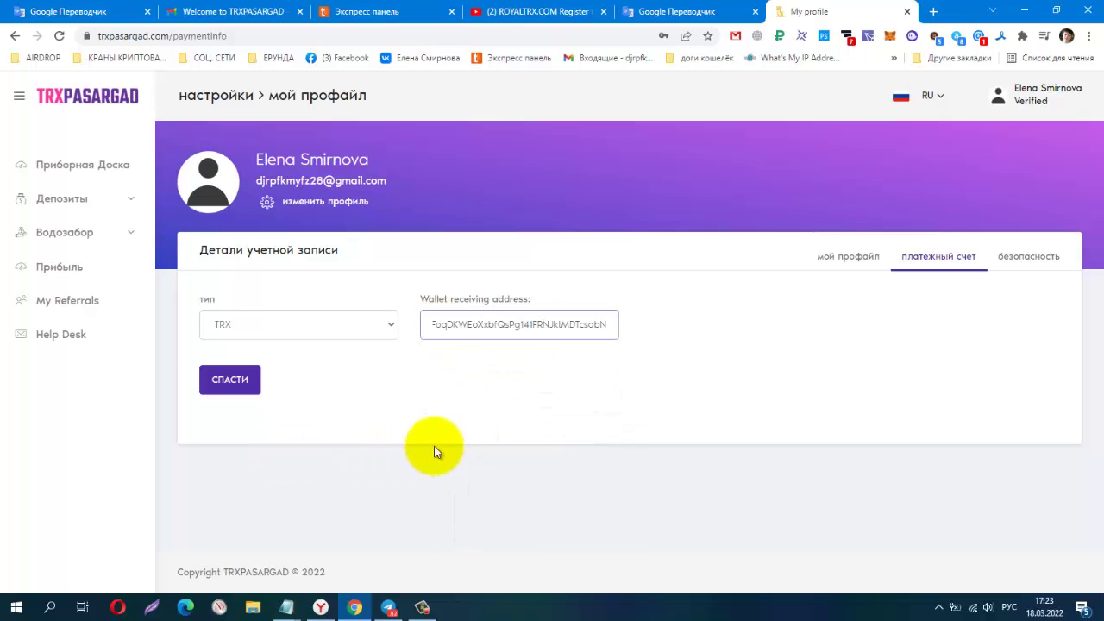
# Save the new address with password confirmation, declining Chrome's save-password prompt.
pyautogui.click(227, 384)
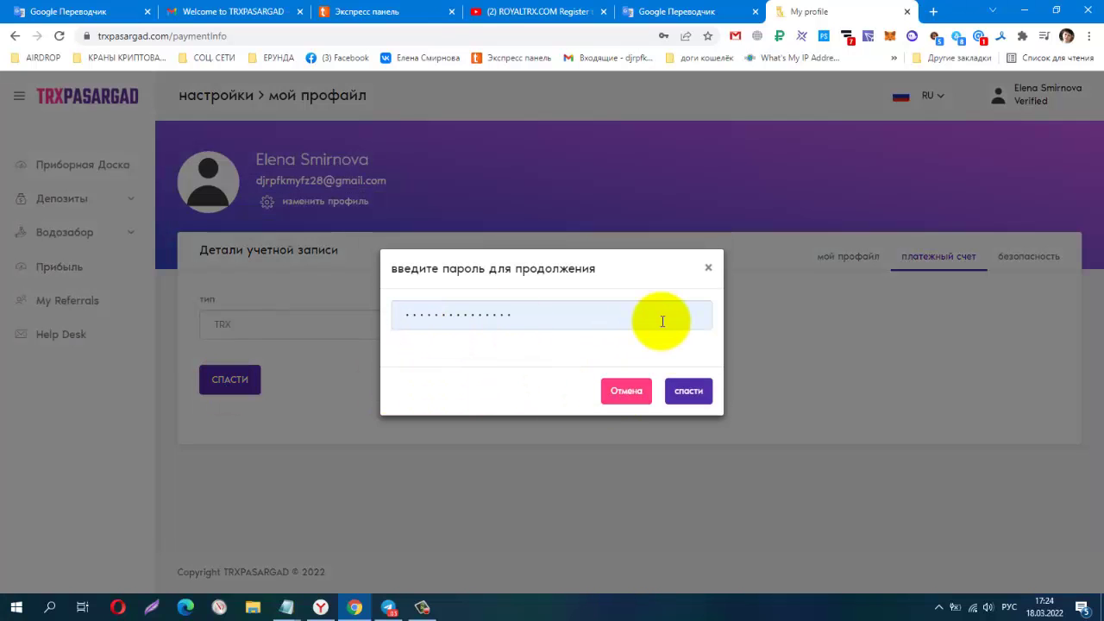
pyautogui.click(695, 393)
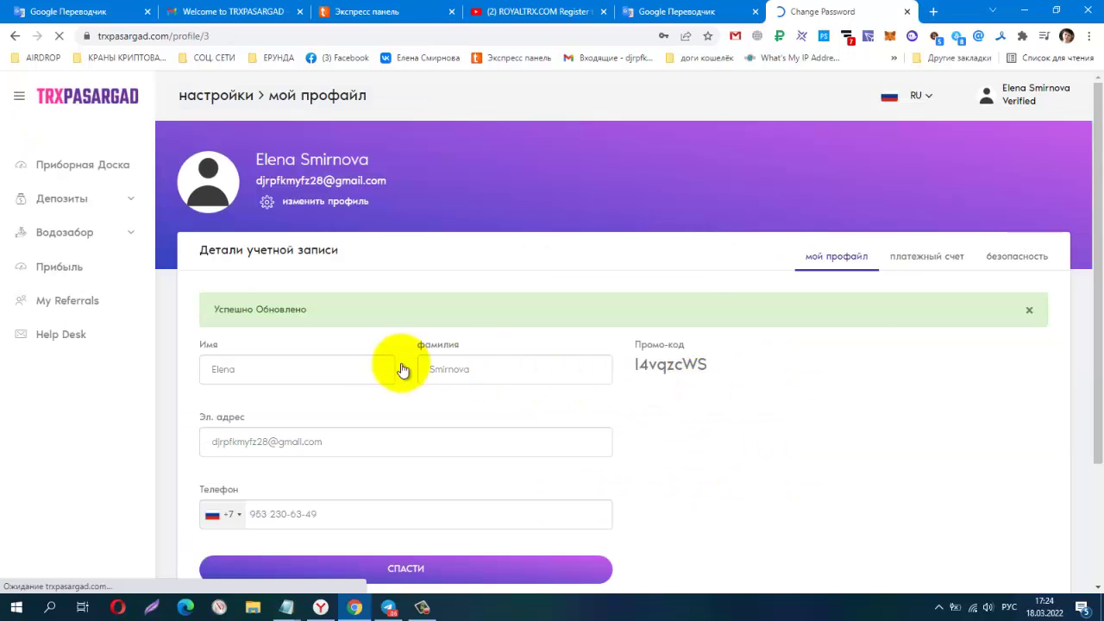
pyautogui.click(676, 230)
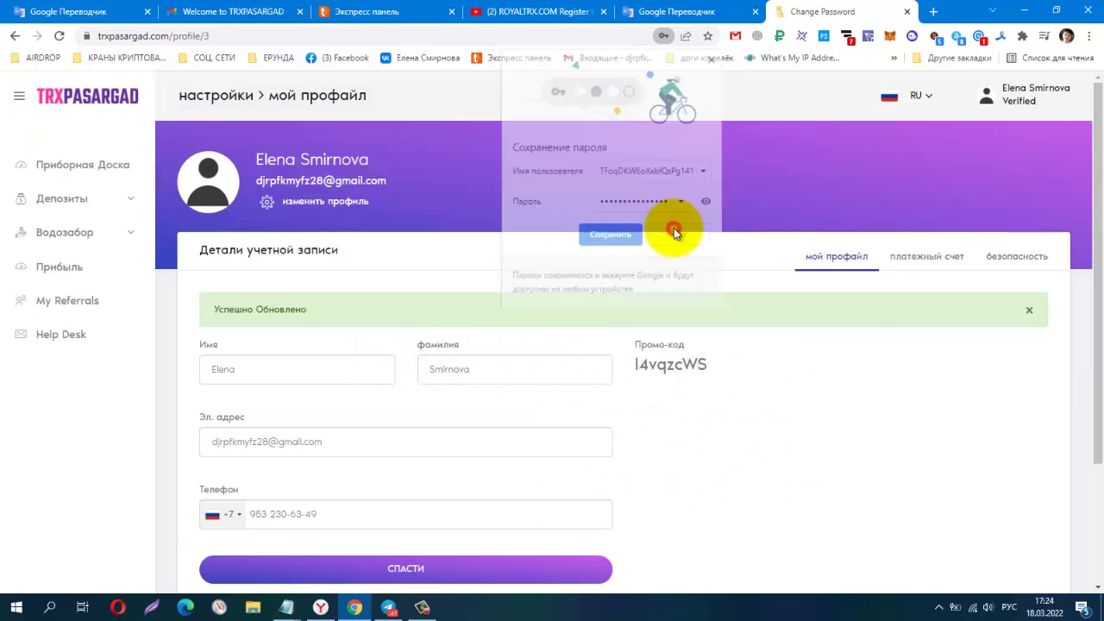
pyautogui.click(922, 259)
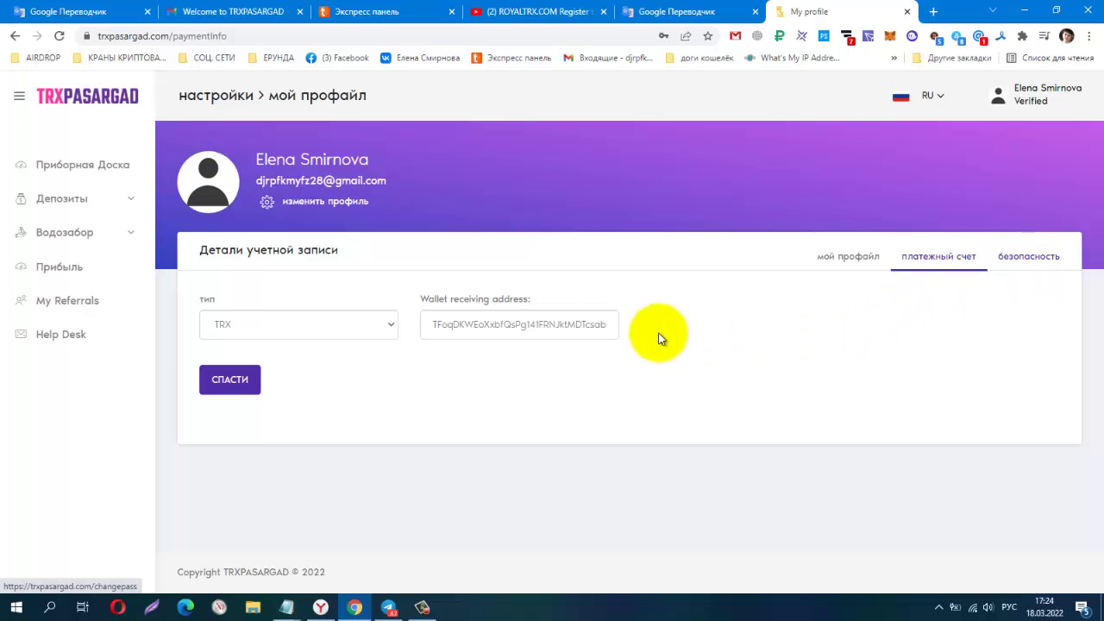
# Under Deposits > Вносить Средства, pick the 9.16% Daily for 1 year plan and continue to the amount.
pyautogui.click(50, 201)
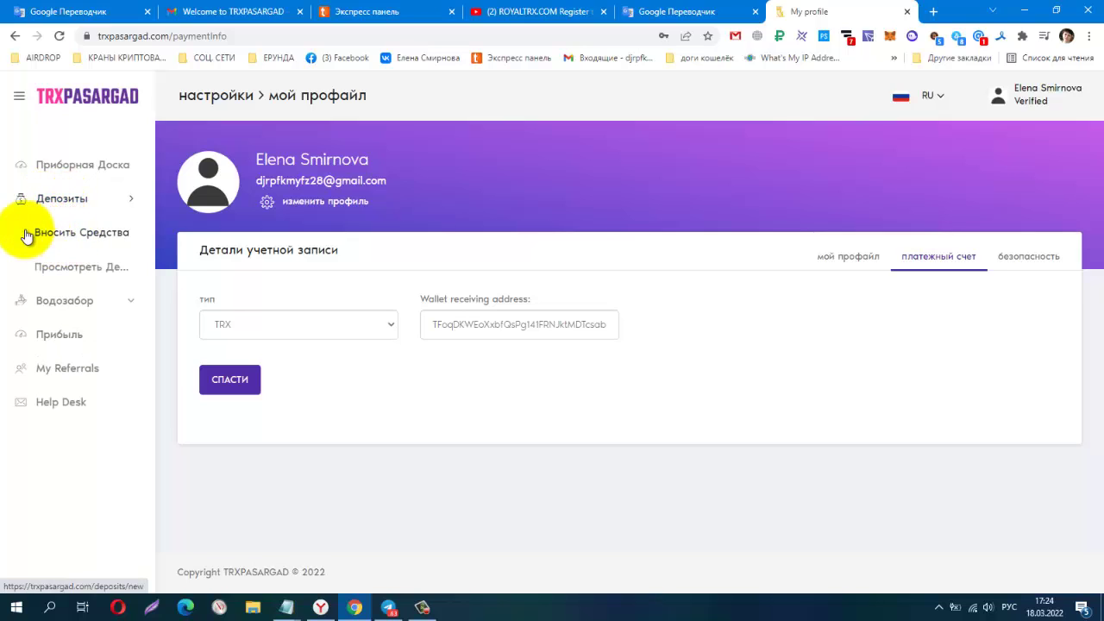
pyautogui.click(51, 234)
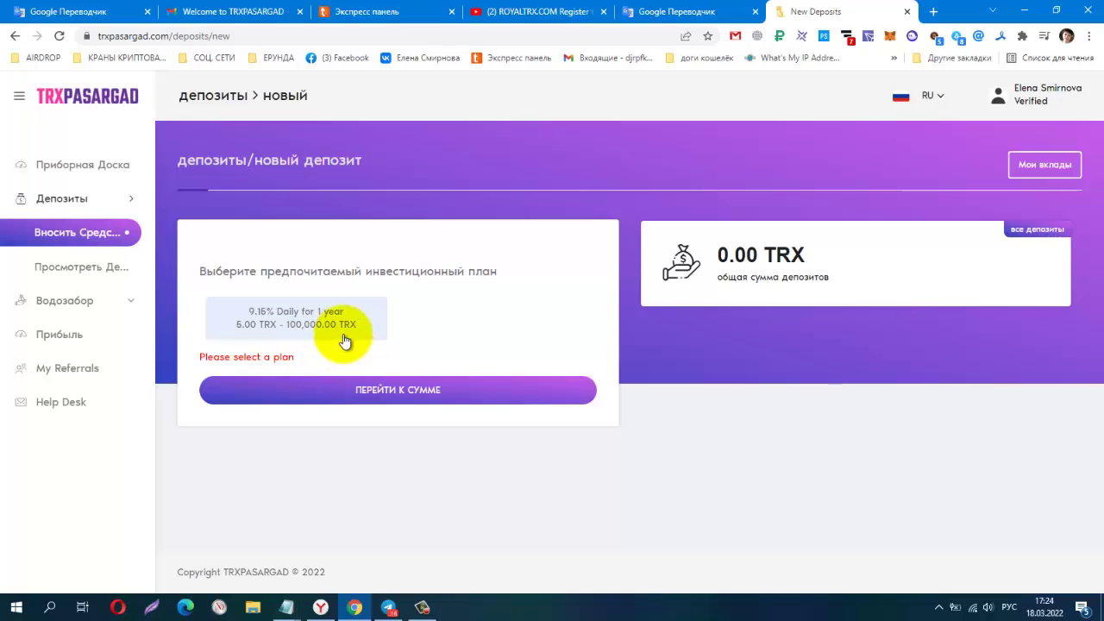
pyautogui.click(319, 322)
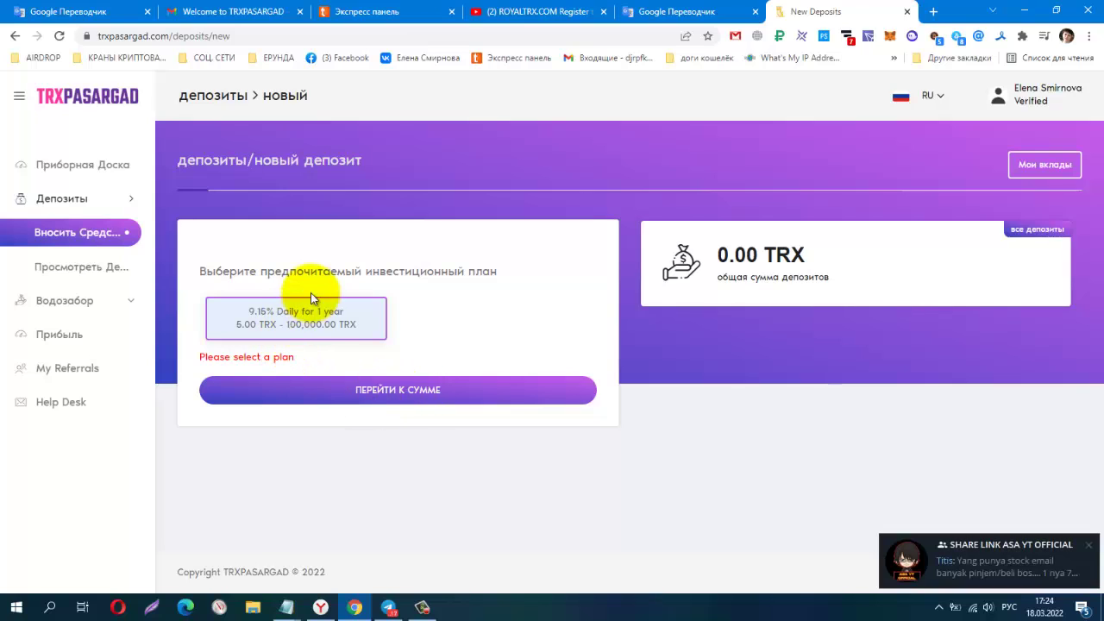
pyautogui.click(381, 391)
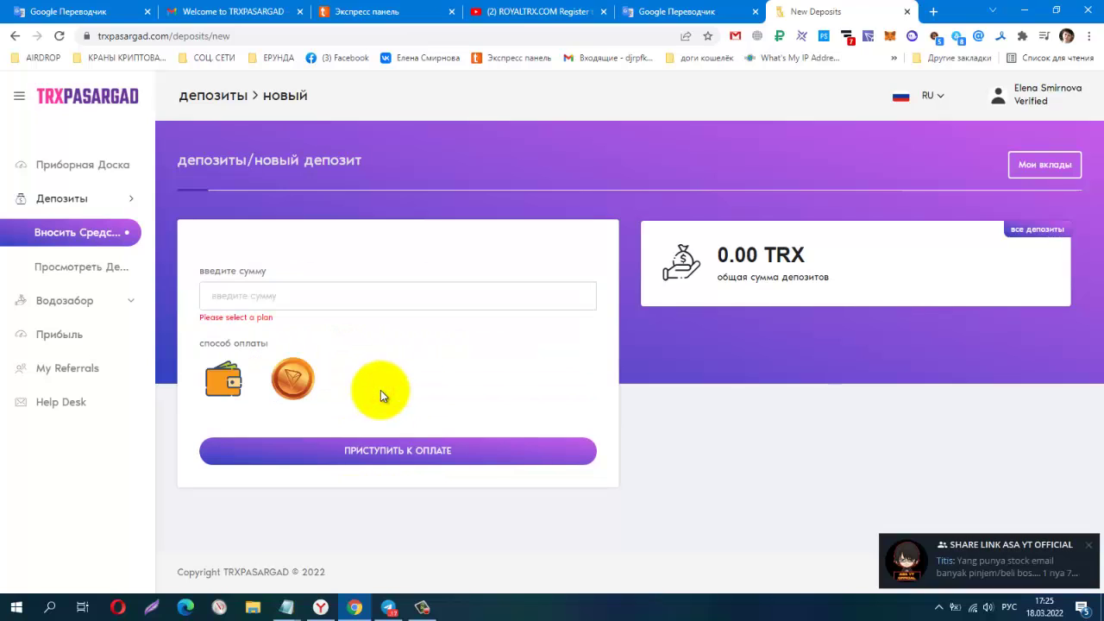
# Enter a 20 deposit amount with TRX as payment method and proceed to the NOWPayments page.
pyautogui.click(285, 309)
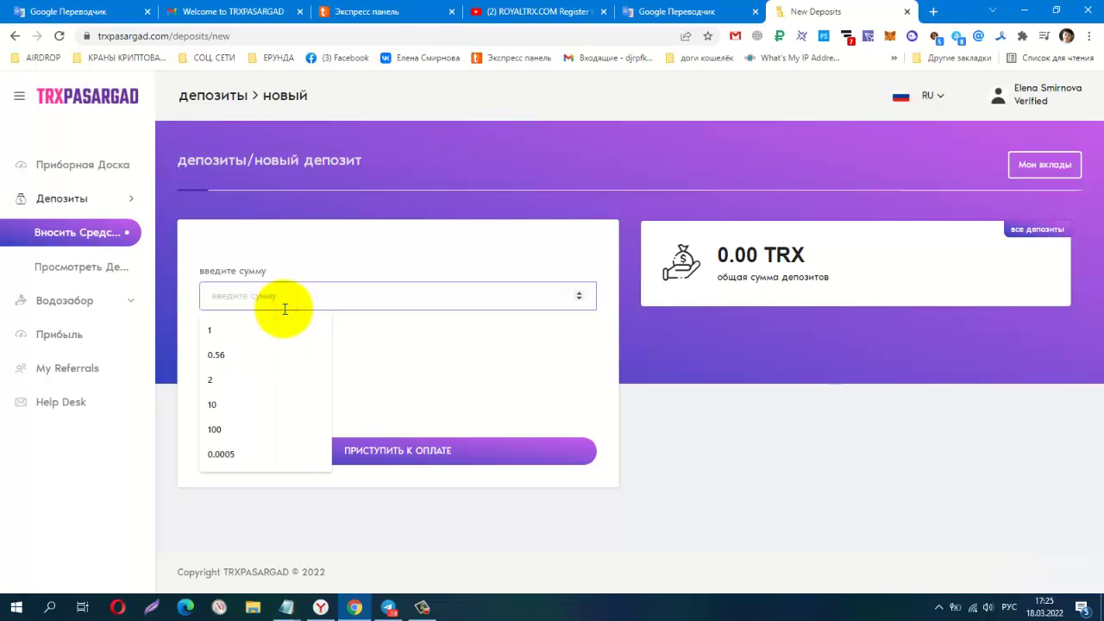
pyautogui.write('20')
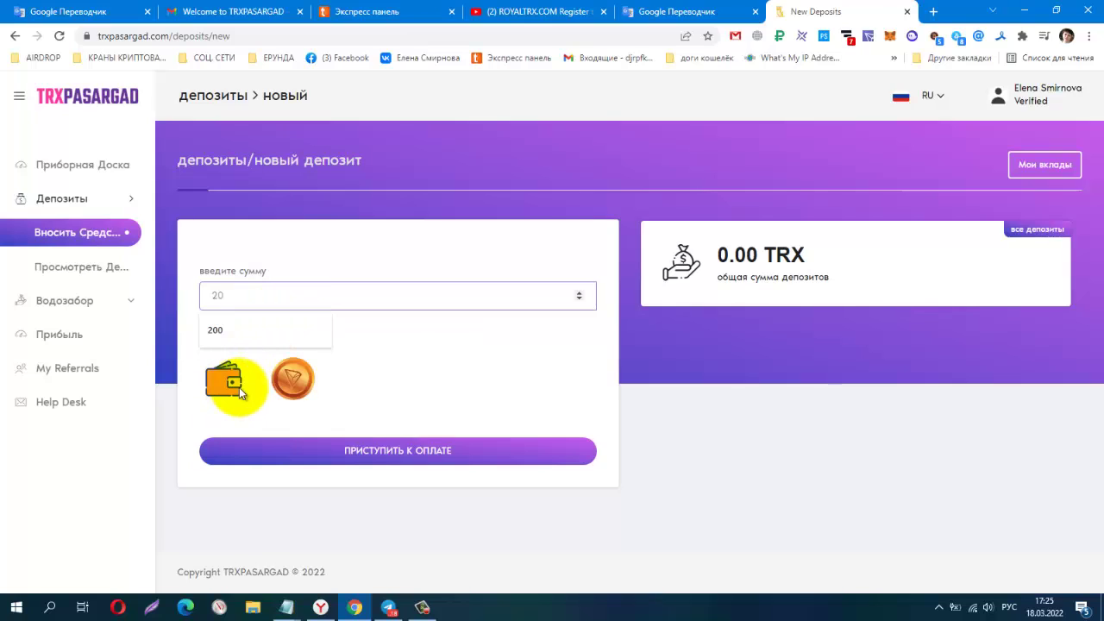
pyautogui.click(298, 391)
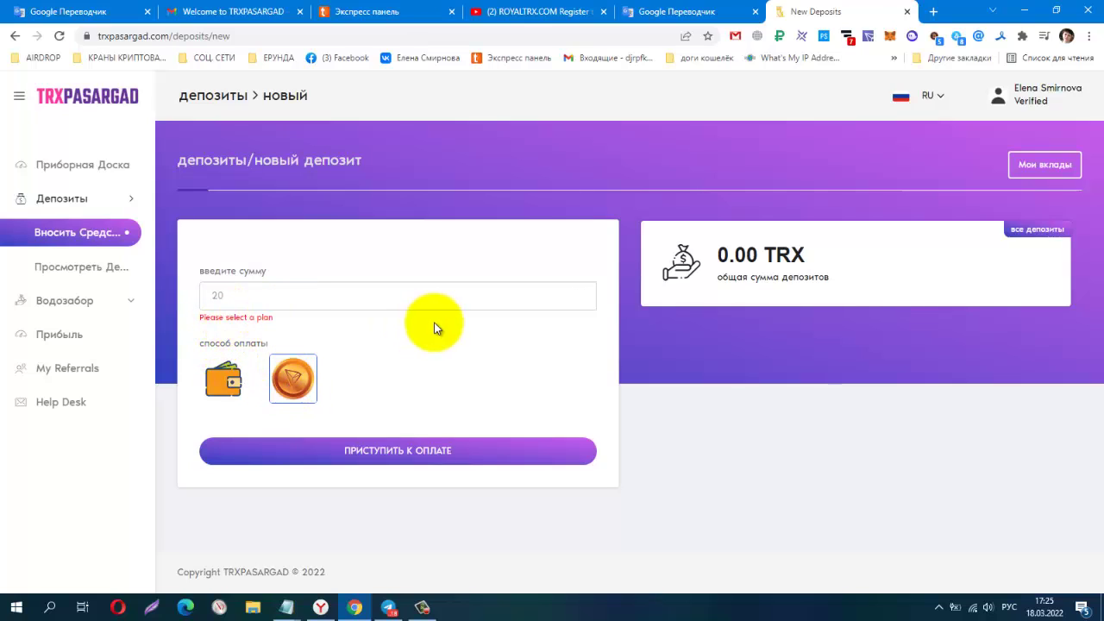
pyautogui.click(403, 459)
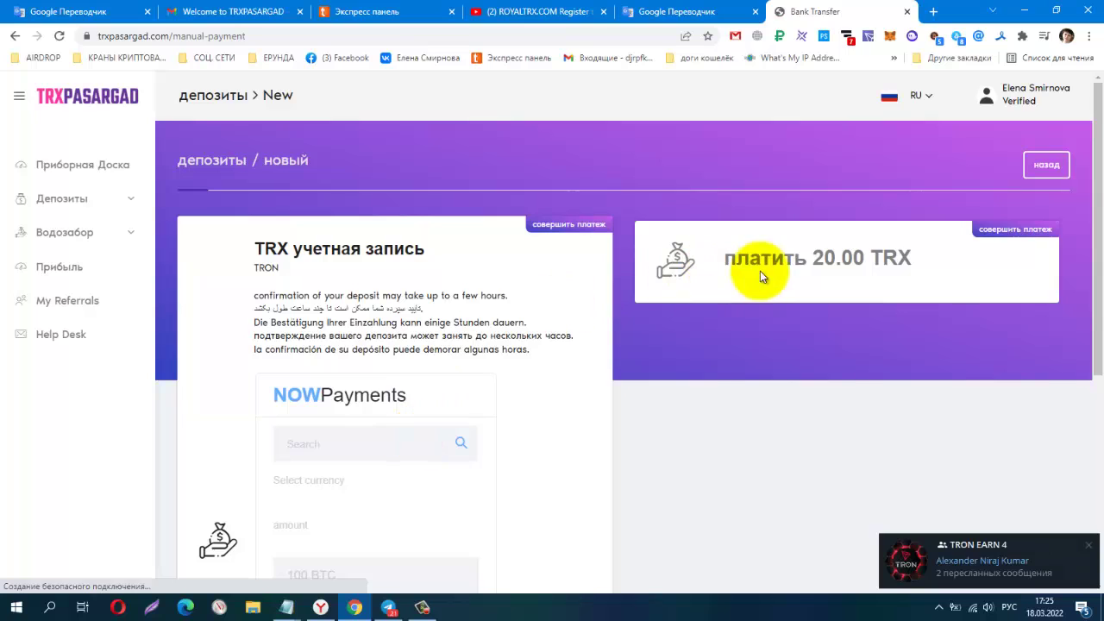
pyautogui.scroll(-3, 493, 354)
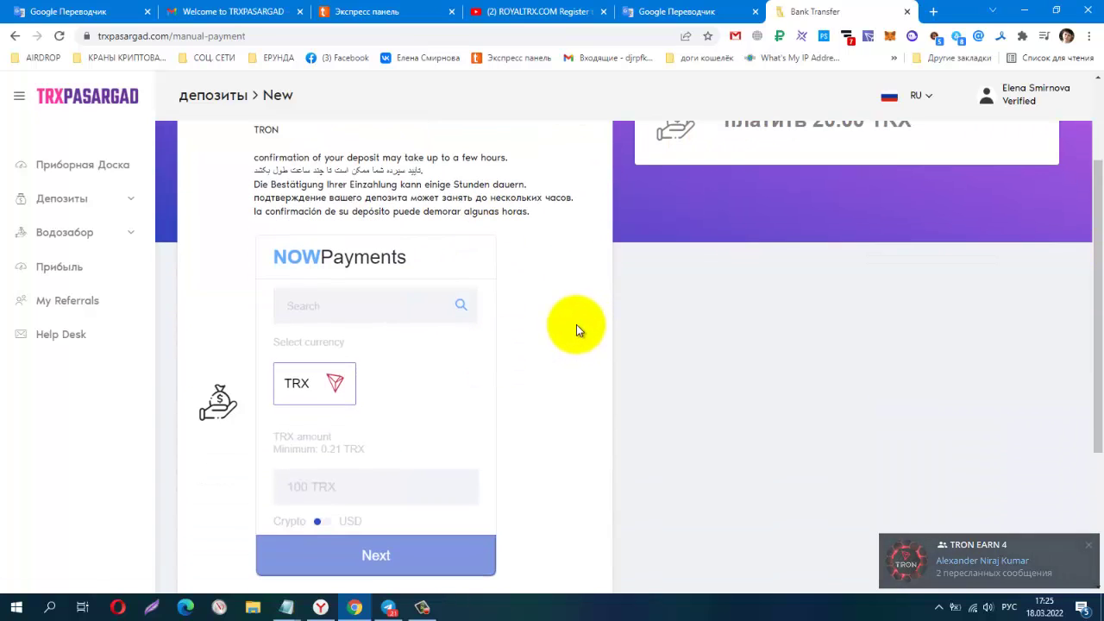
pyautogui.scroll(-1, 576, 326)
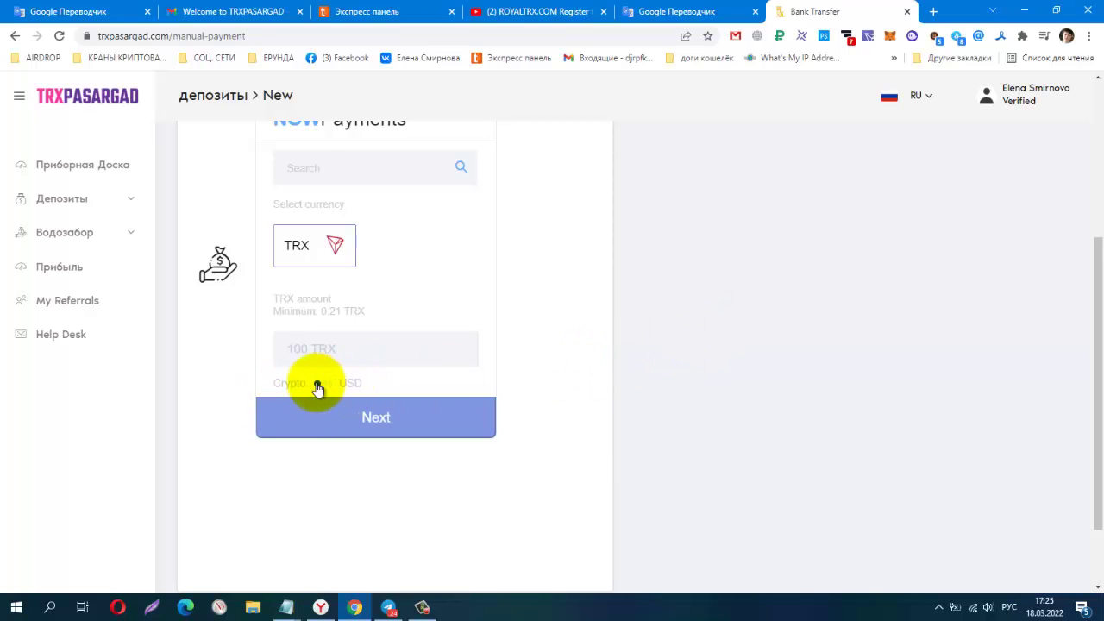
pyautogui.scroll(2, 580, 401)
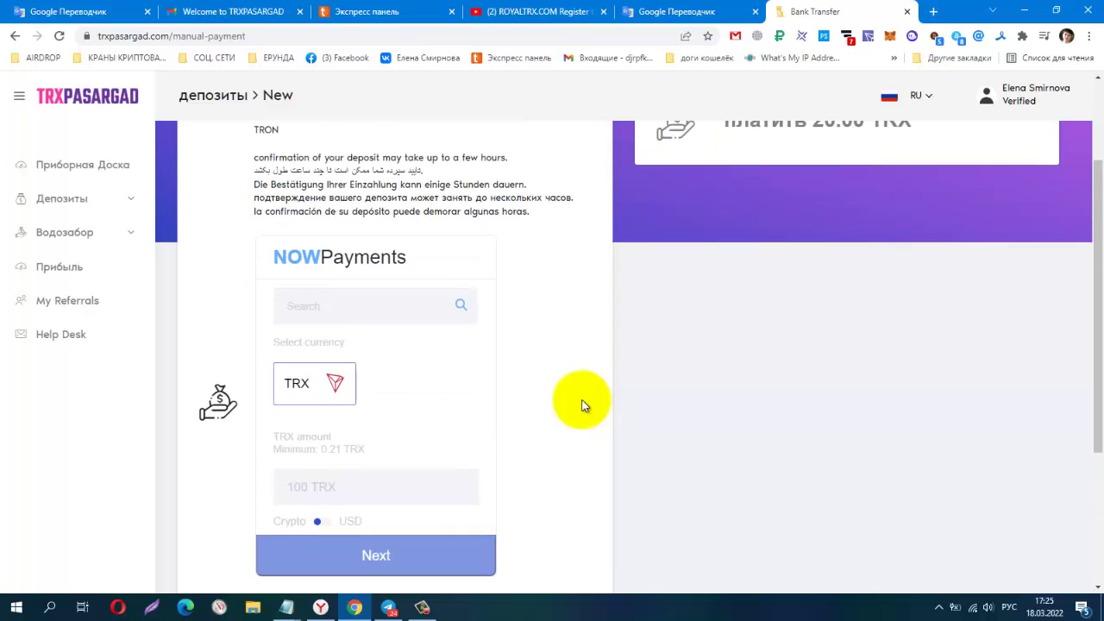
# Clear the mistaken entry from the NOWPayments search field.
pyautogui.click(317, 306)
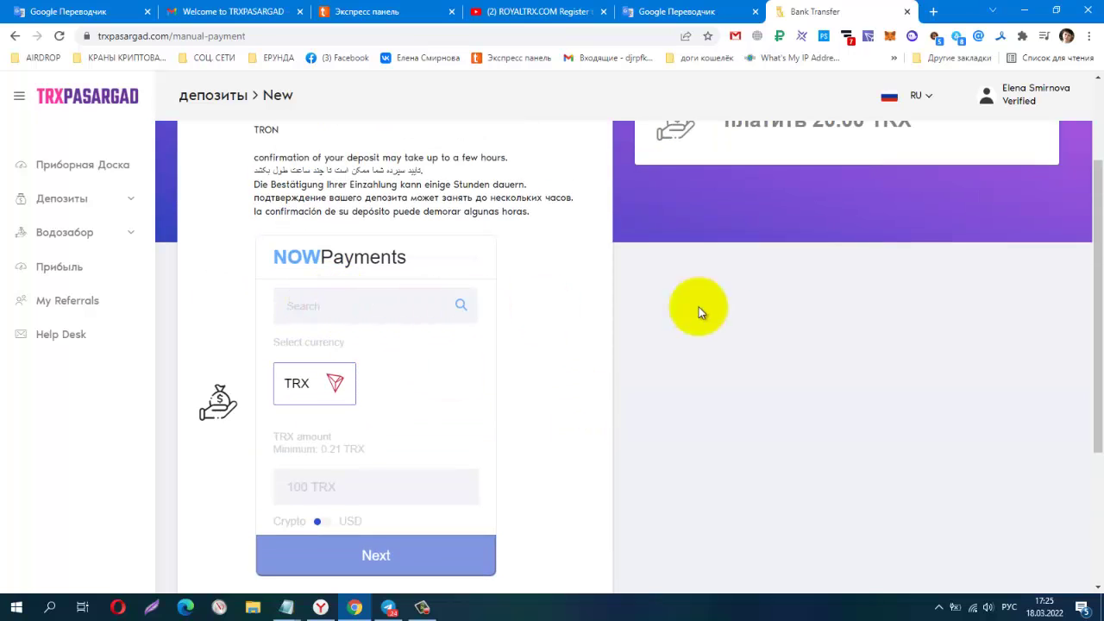
pyautogui.scroll(2, 725, 311)
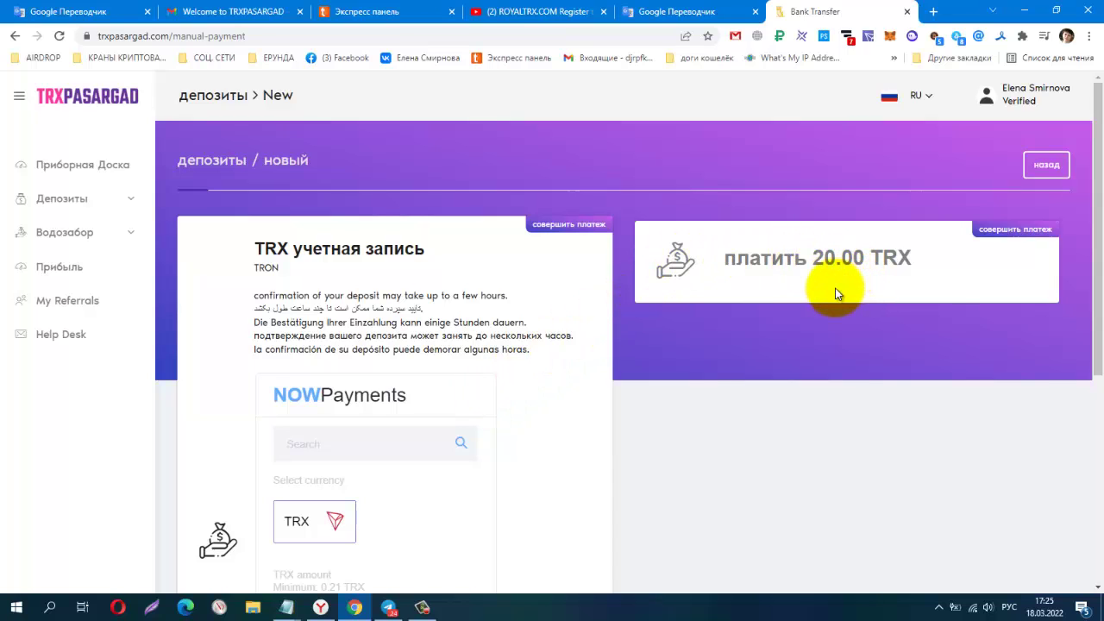
pyautogui.scroll(-1, 829, 293)
pyautogui.scroll(-2, 826, 301)
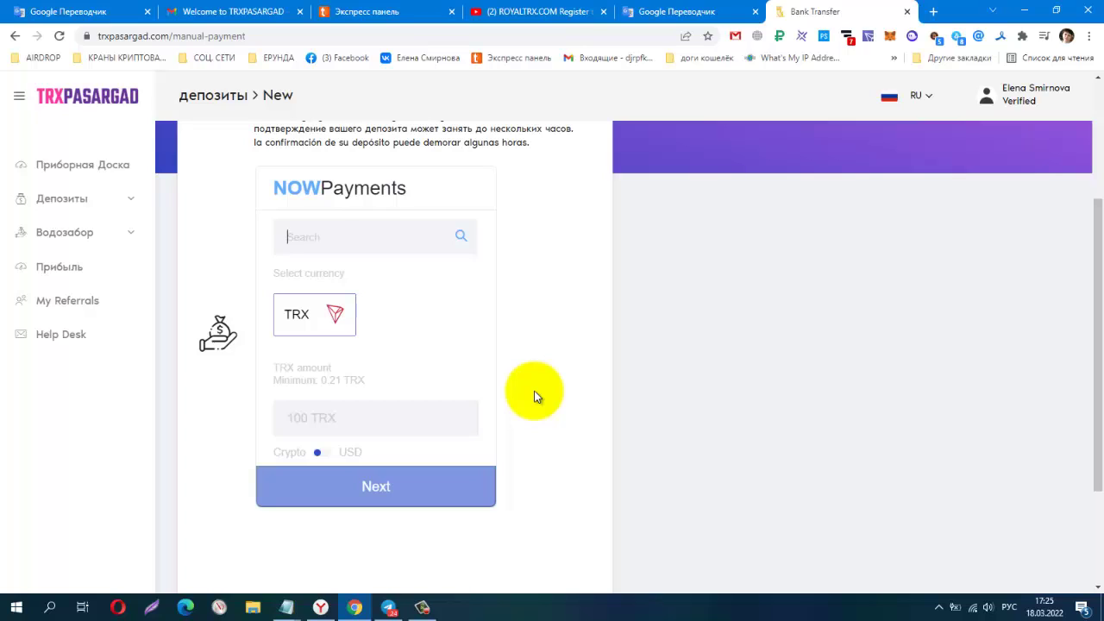
pyautogui.write('20')
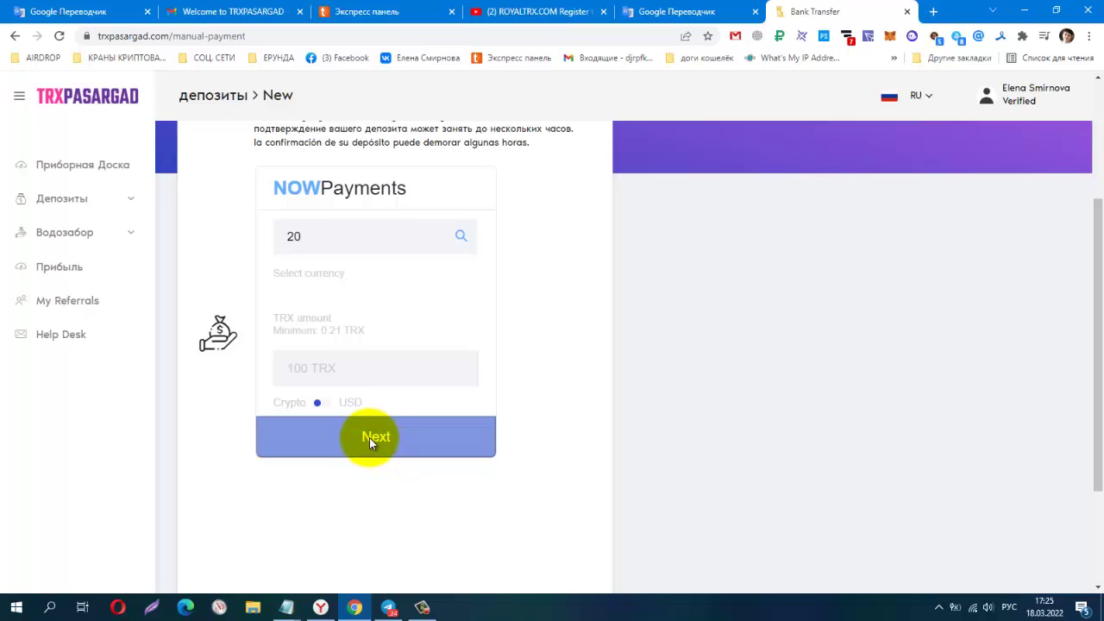
pyautogui.click(338, 251)
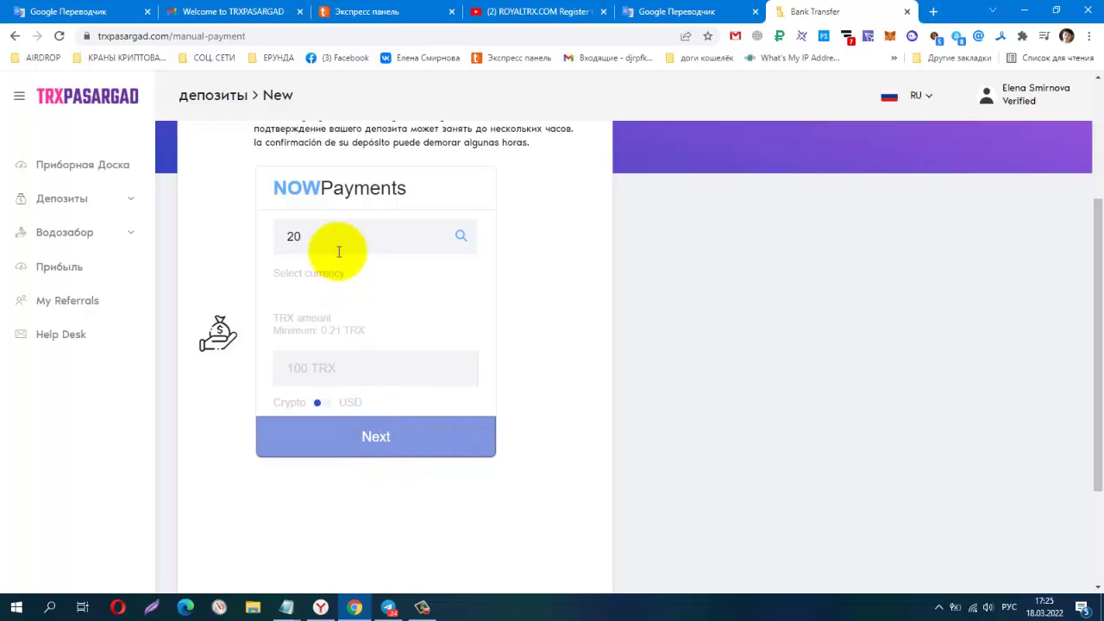
pyautogui.press('BackSpace')
pyautogui.press('BackSpace')
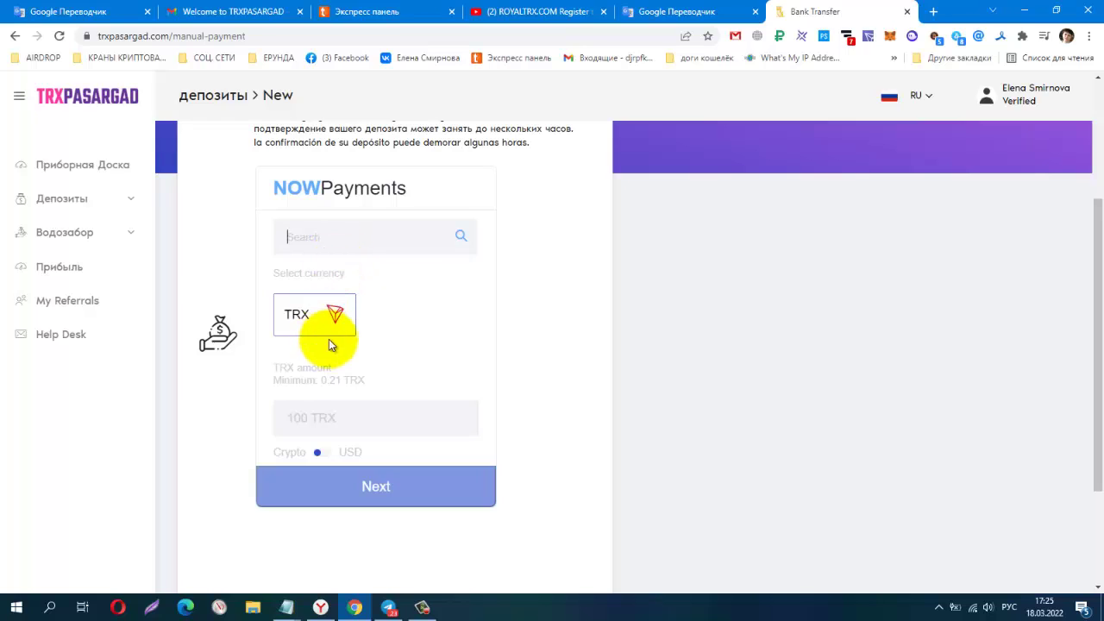
# Choose TRX as the NOWPayments currency and enter 20 as the amount.
pyautogui.click(292, 325)
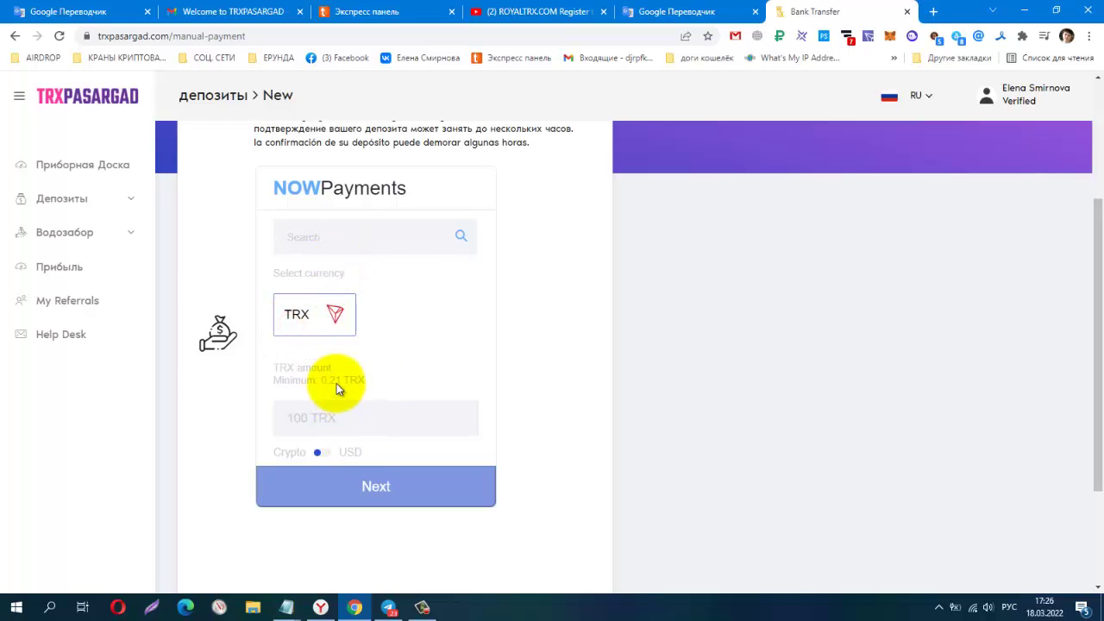
pyautogui.click(351, 418)
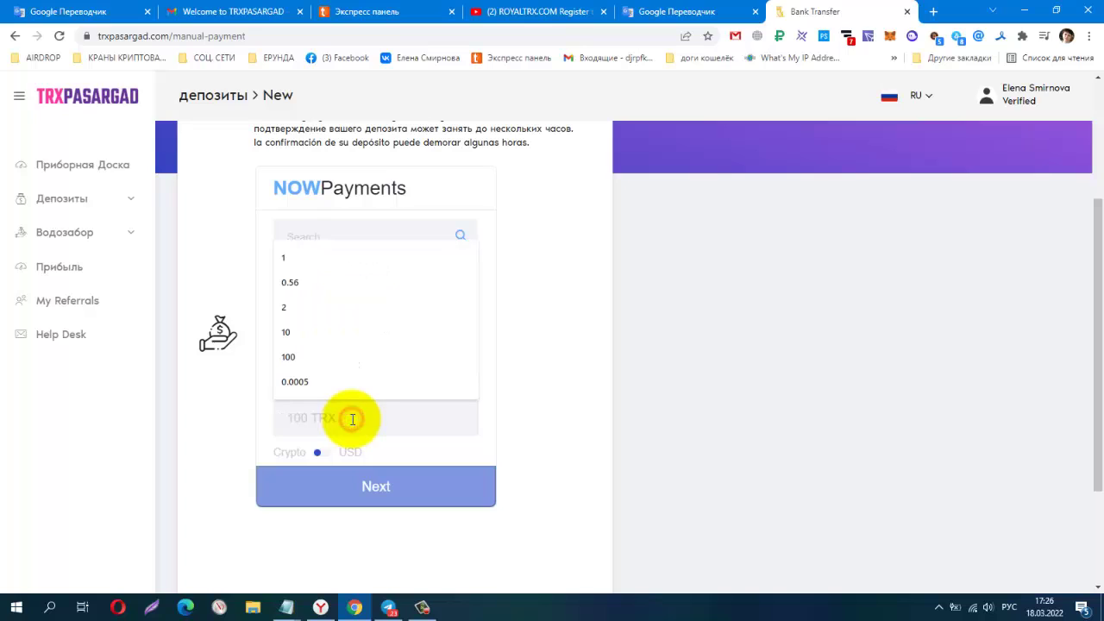
pyautogui.write('20')
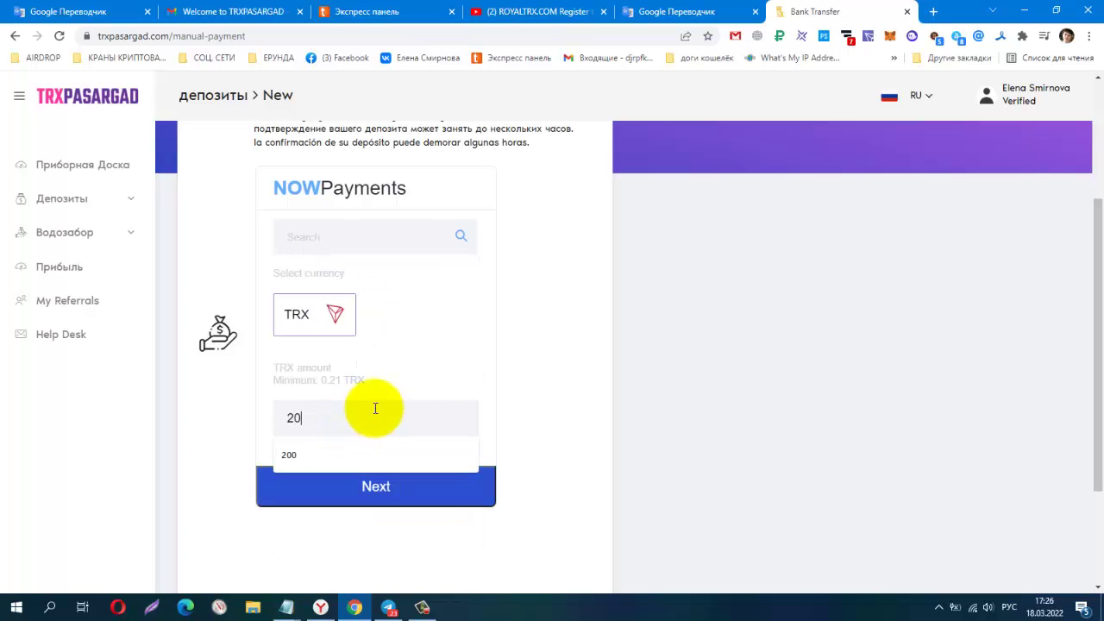
pyautogui.click(642, 430)
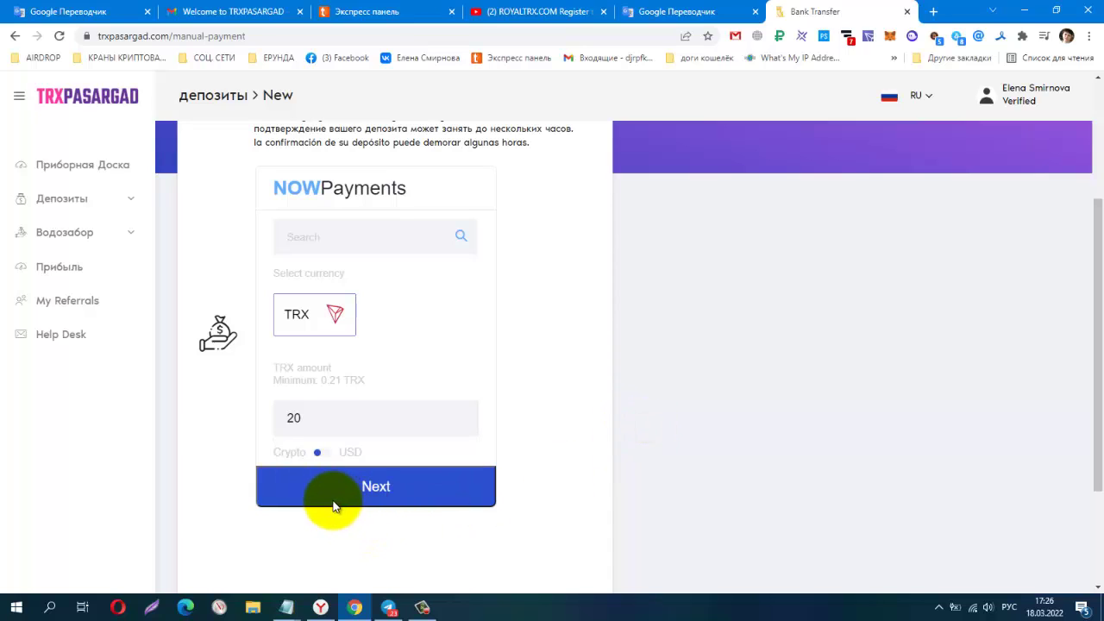
# Continue the 20 TRX payment to the contact details step and focus the Email field.
pyautogui.click(376, 488)
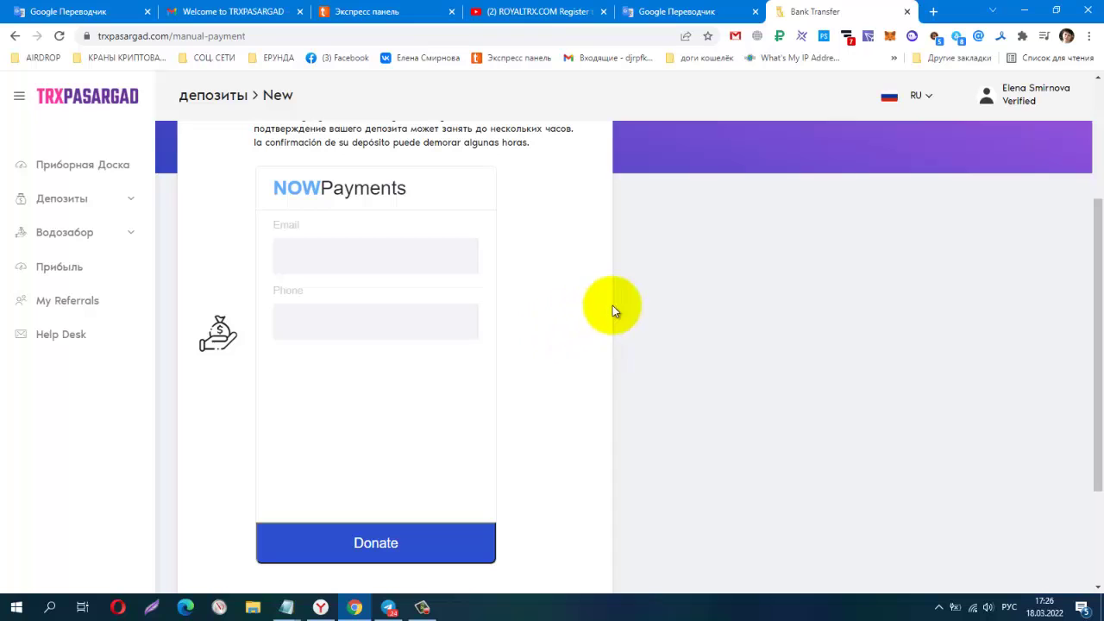
pyautogui.scroll(-2, 588, 371)
pyautogui.scroll(5, 589, 371)
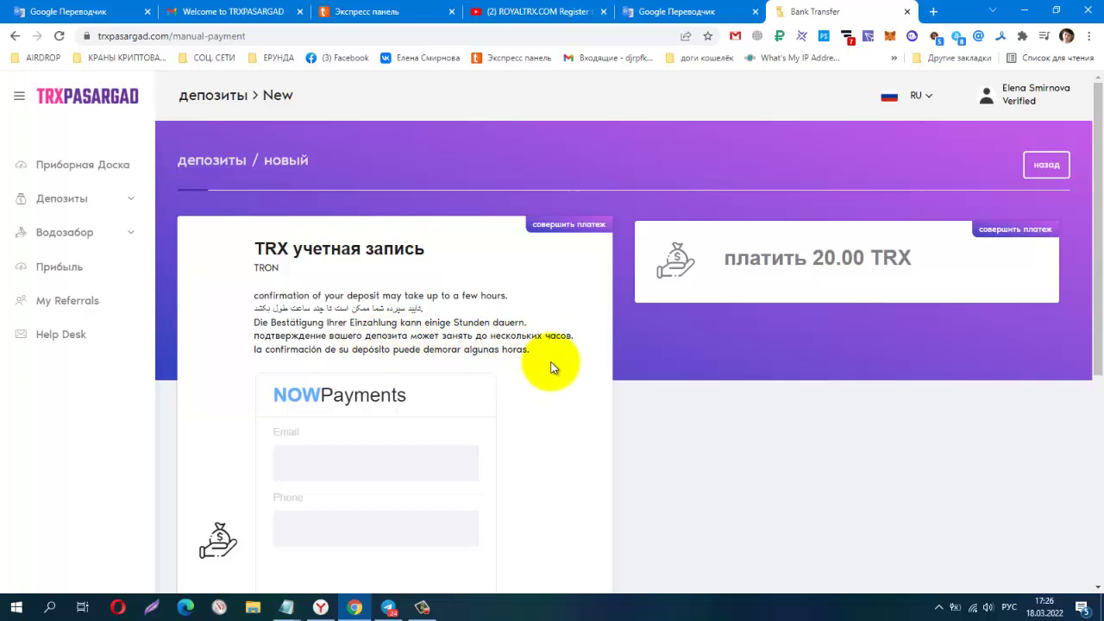
pyautogui.scroll(-1, 552, 368)
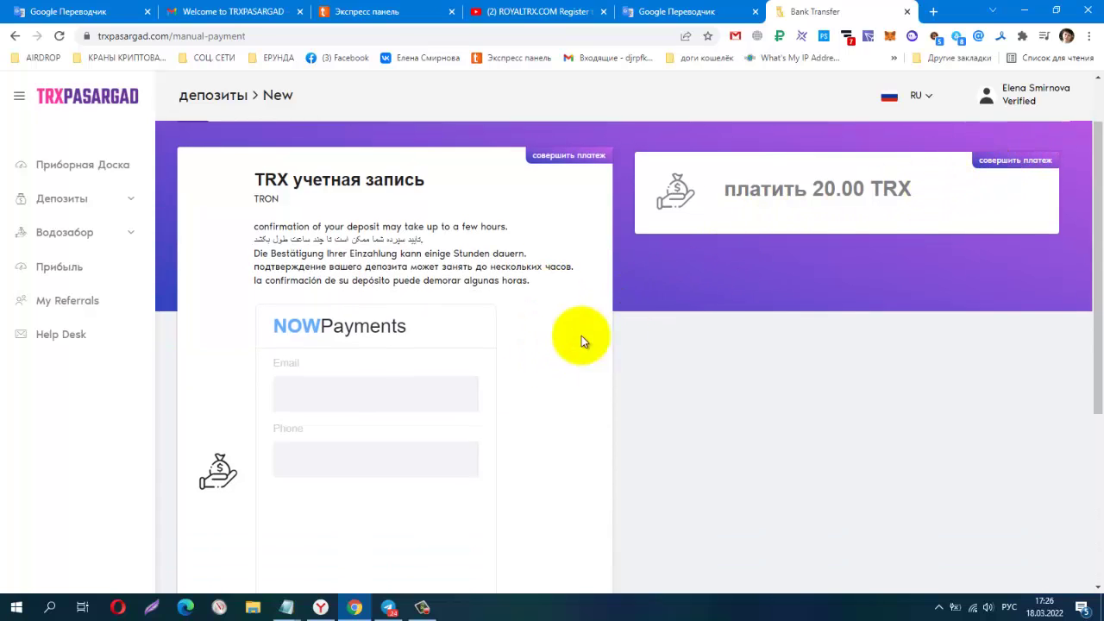
pyautogui.click(374, 367)
pyautogui.click(333, 394)
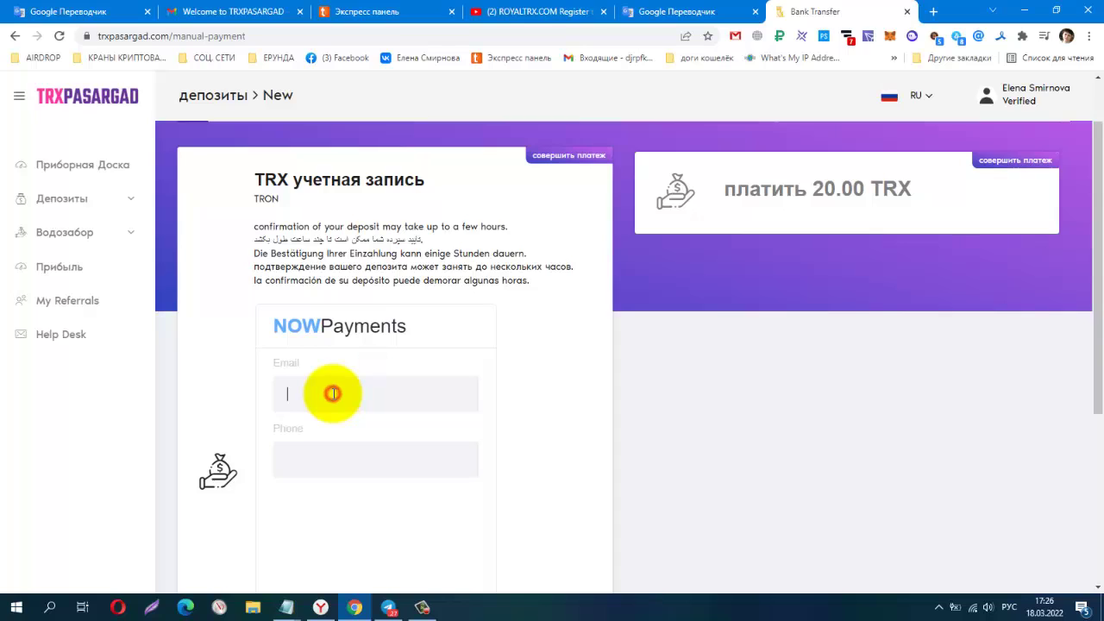
pyautogui.scroll(-2, 483, 406)
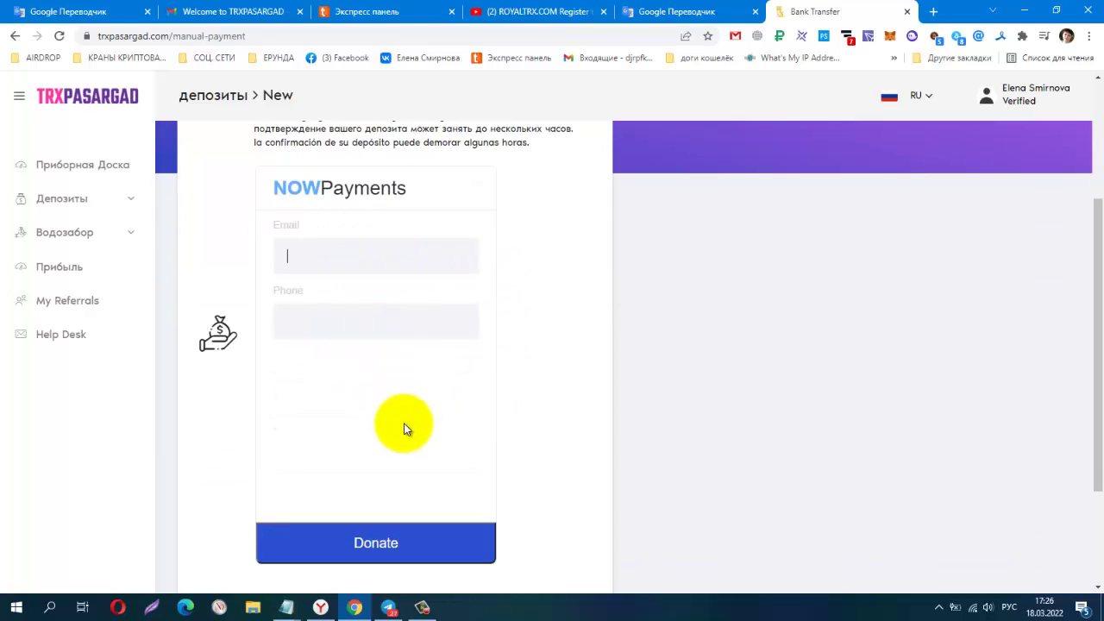
pyautogui.click(381, 259)
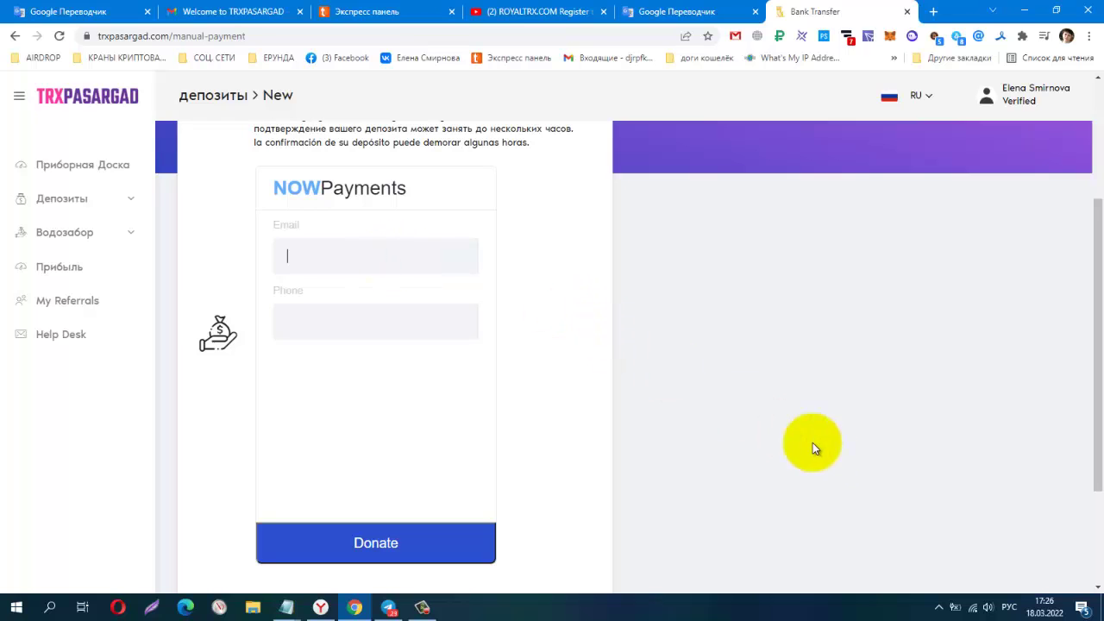
# Switch the keyboard to English, enter the email address and phone number, and submit them.
pyautogui.click(1008, 609)
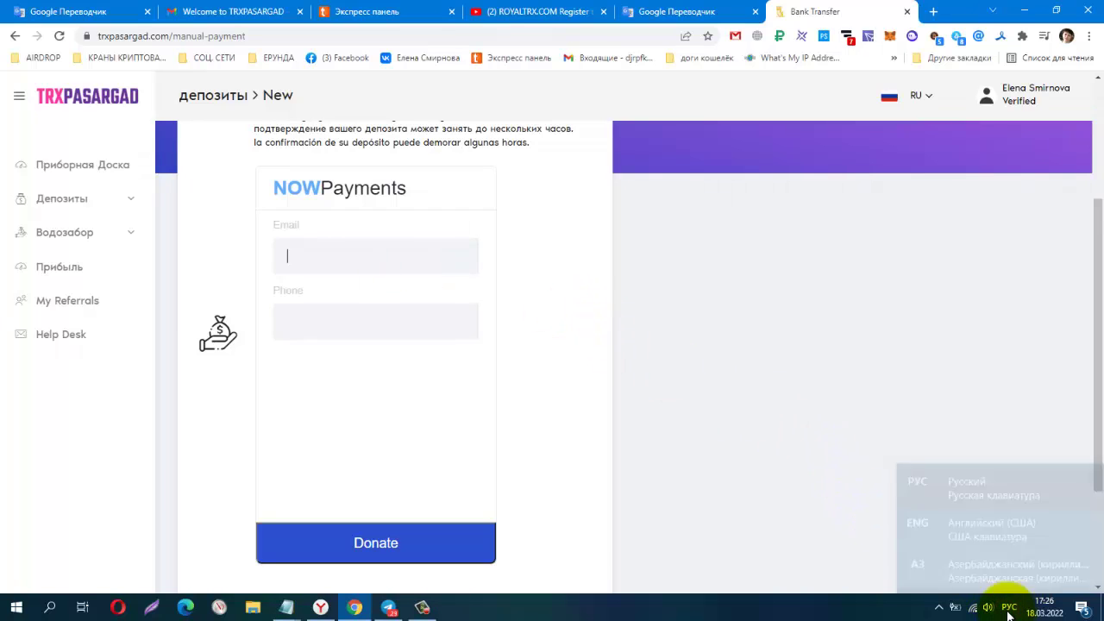
pyautogui.click(981, 488)
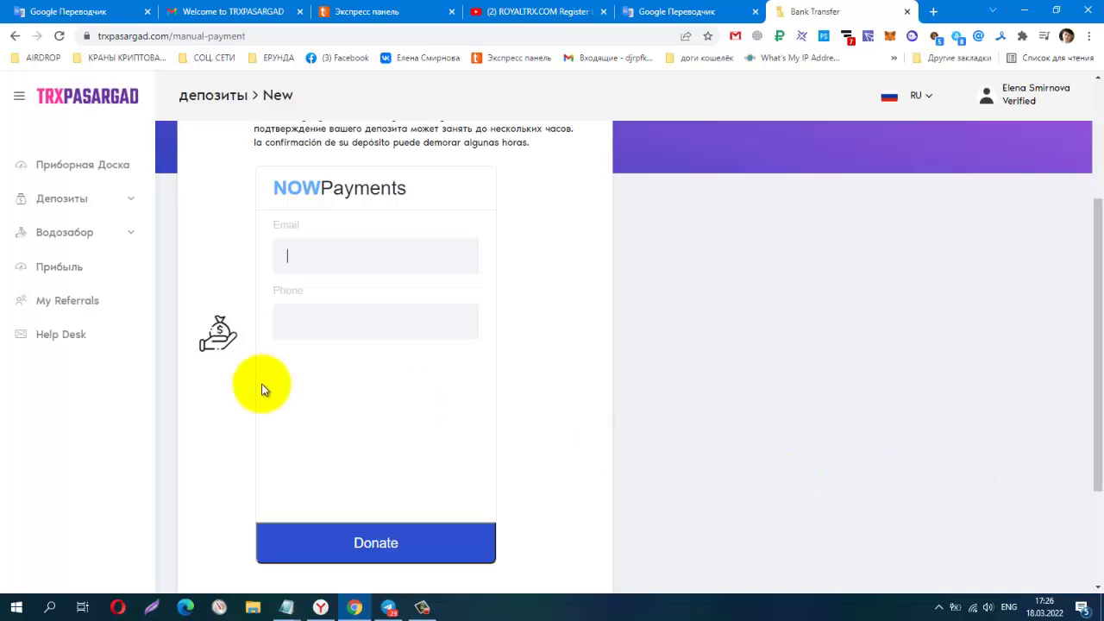
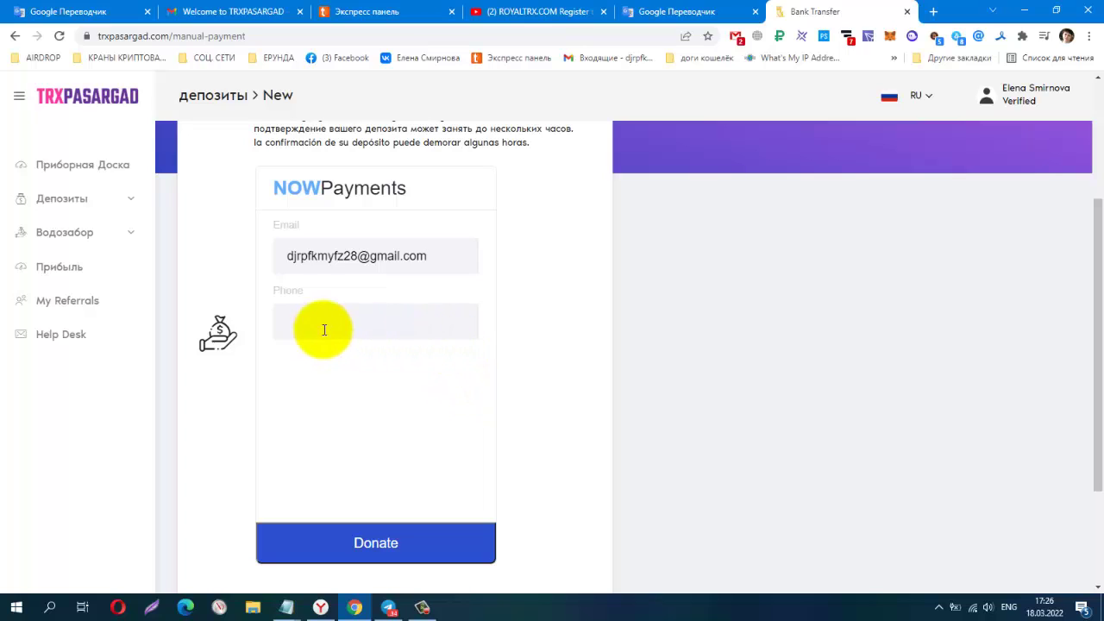
pyautogui.click(324, 330)
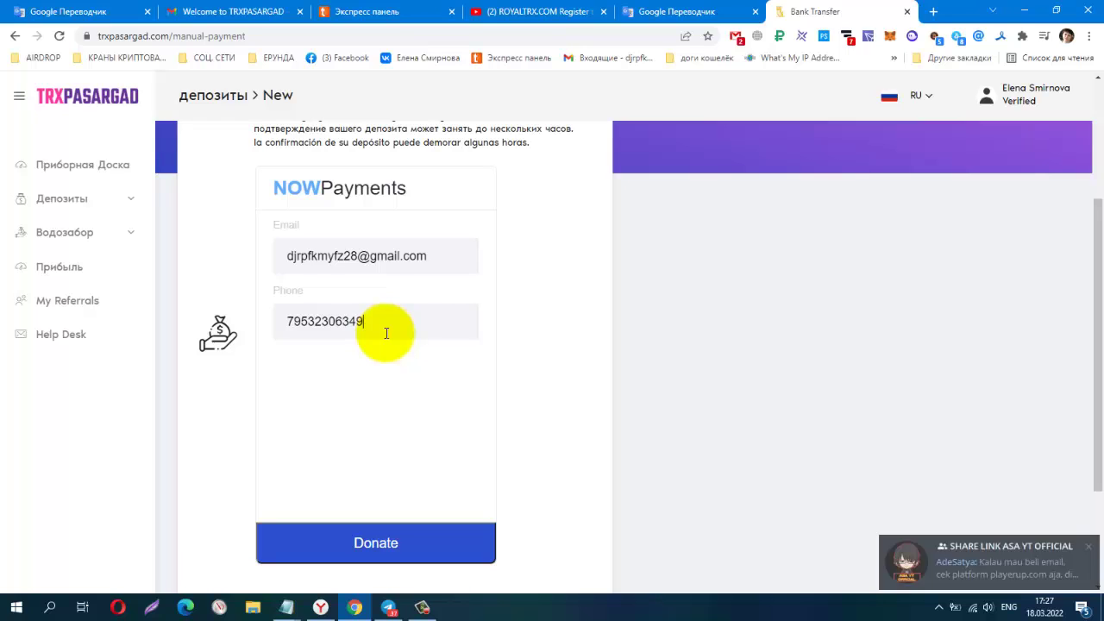
pyautogui.click(376, 546)
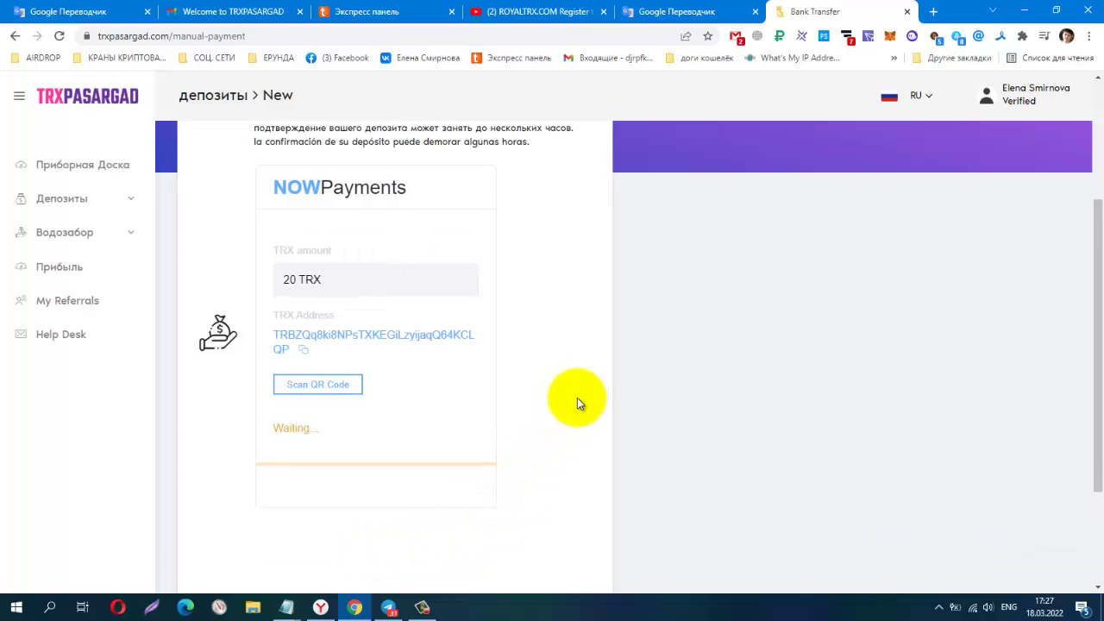
# Copy the TRX deposit address shown on the NOWPayments payment screen.
pyautogui.scroll(-1, 578, 398)
pyautogui.scroll(1, 577, 399)
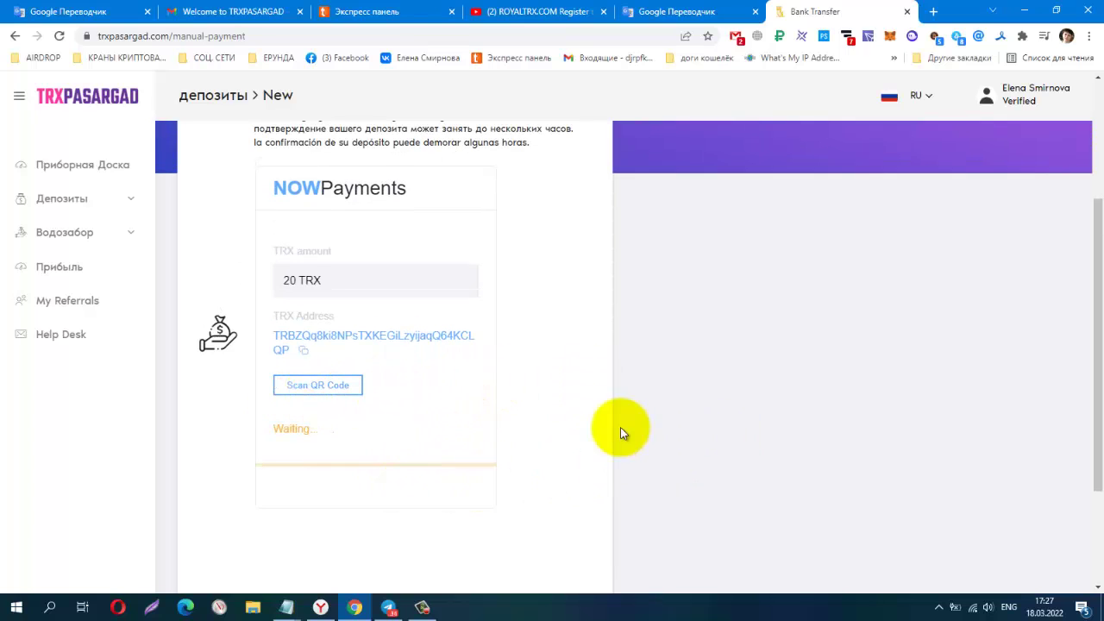
pyautogui.click(307, 351)
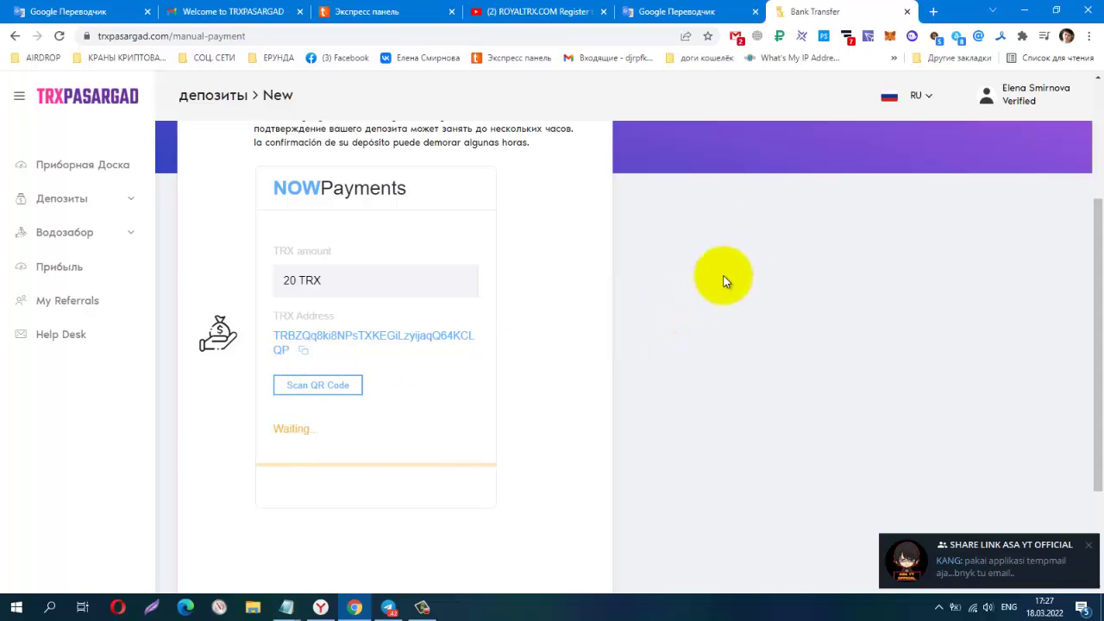
# In TronLink, prepare a 20 TRX transfer to the pasted deposit address.
pyautogui.click(869, 37)
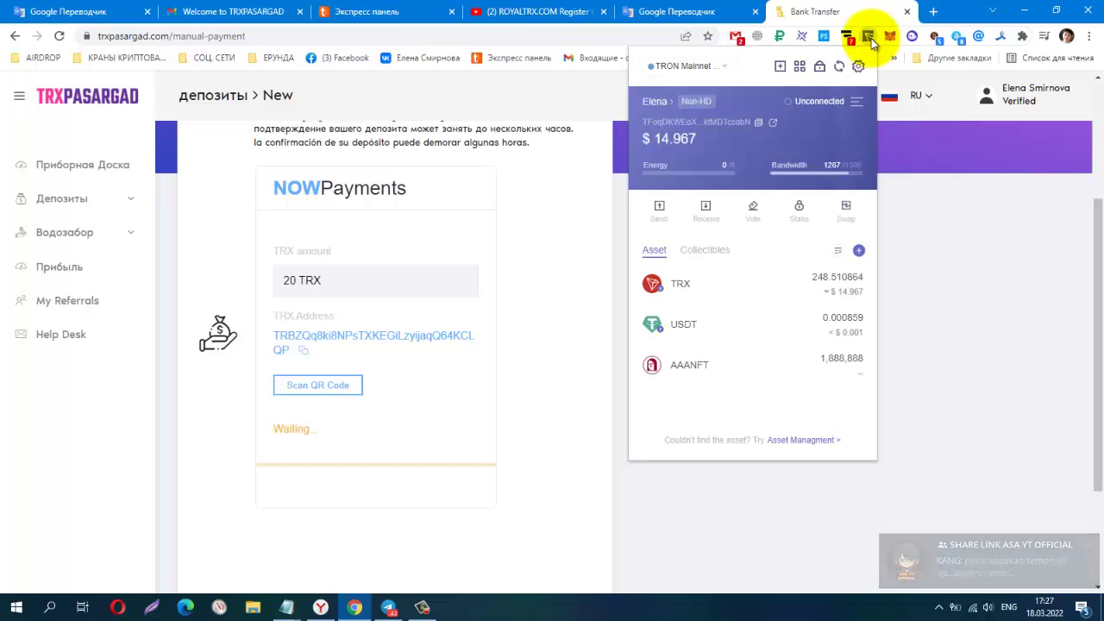
pyautogui.click(659, 222)
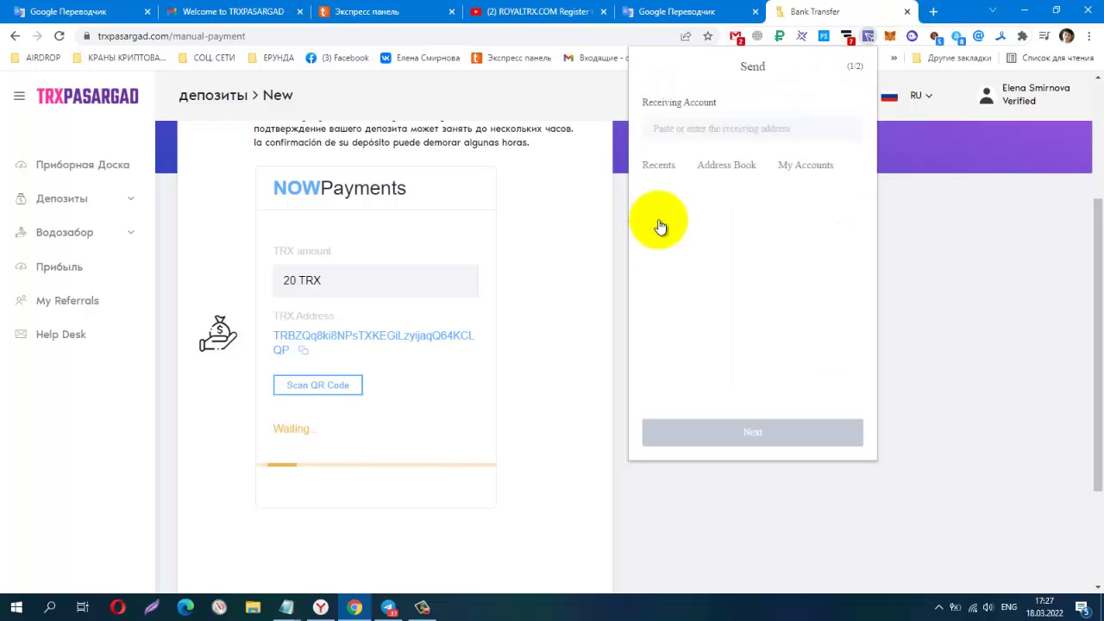
pyautogui.rightClick(682, 128)
pyautogui.click(729, 236)
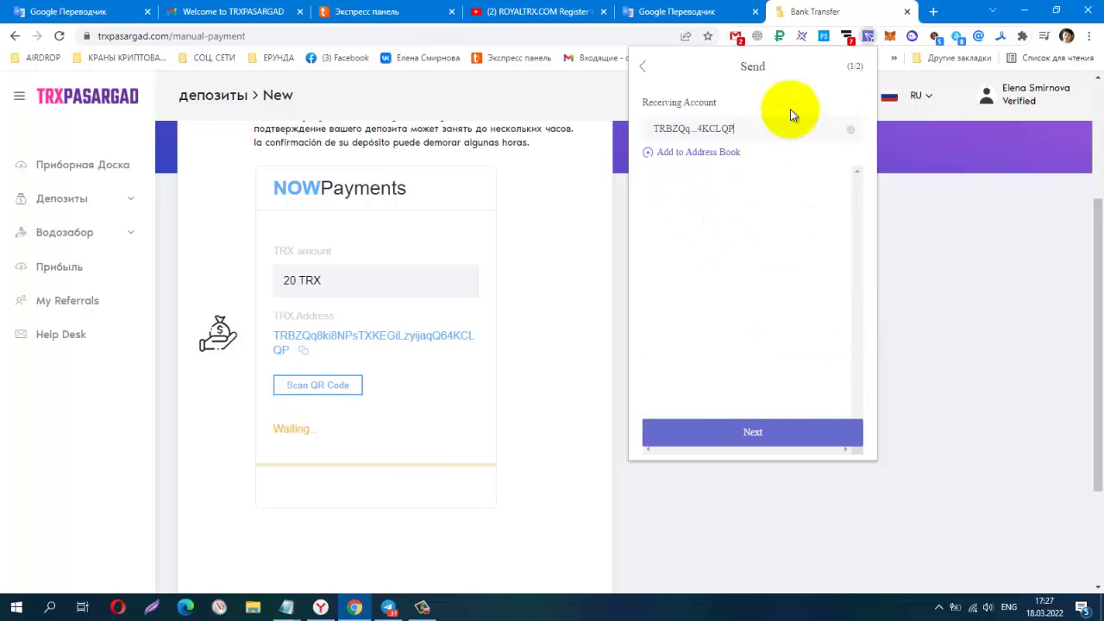
pyautogui.click(749, 433)
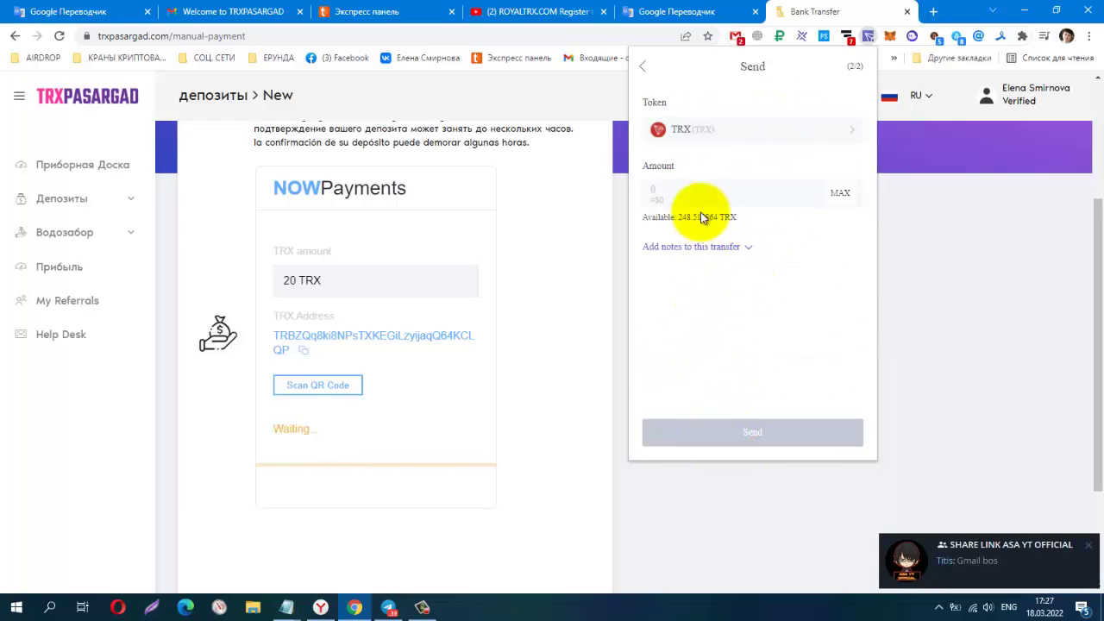
pyautogui.click(679, 188)
pyautogui.write('2')
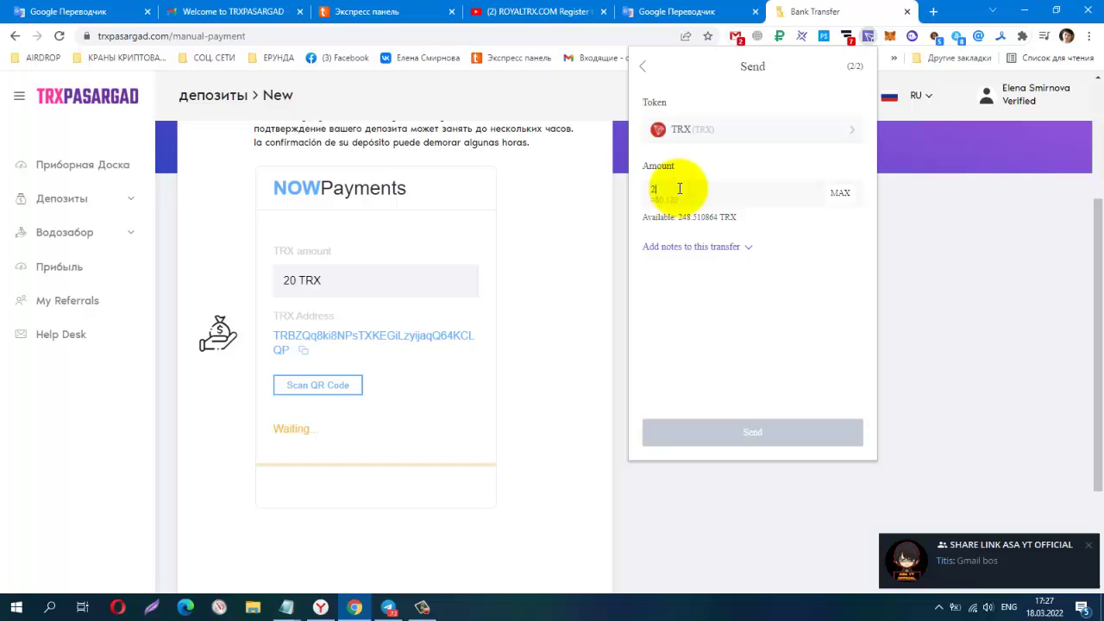
pyautogui.write('0')
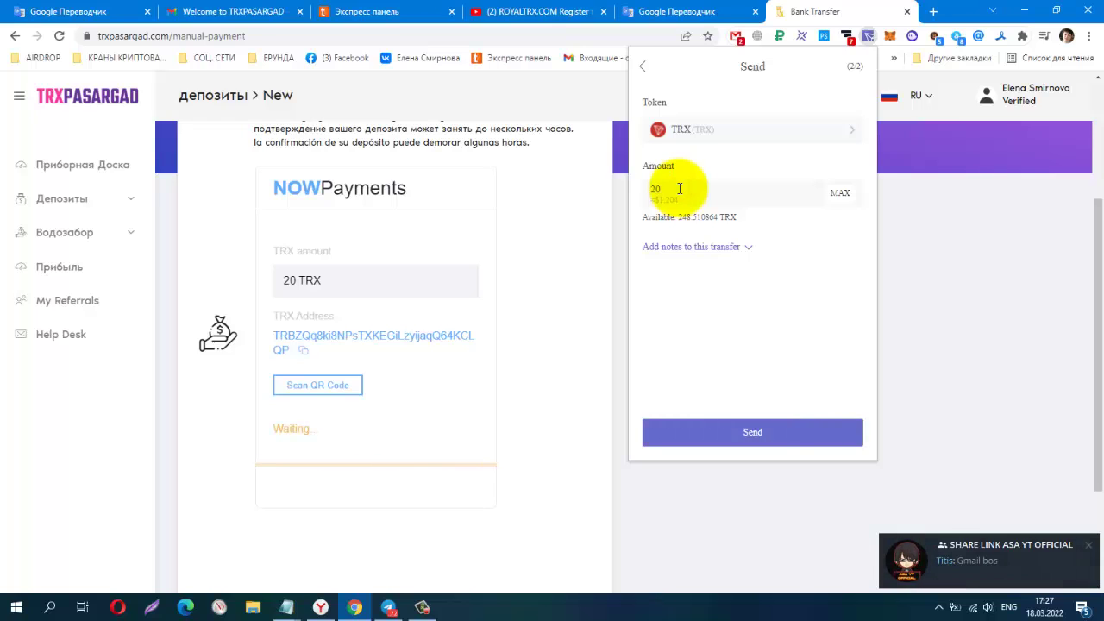
pyautogui.click(752, 433)
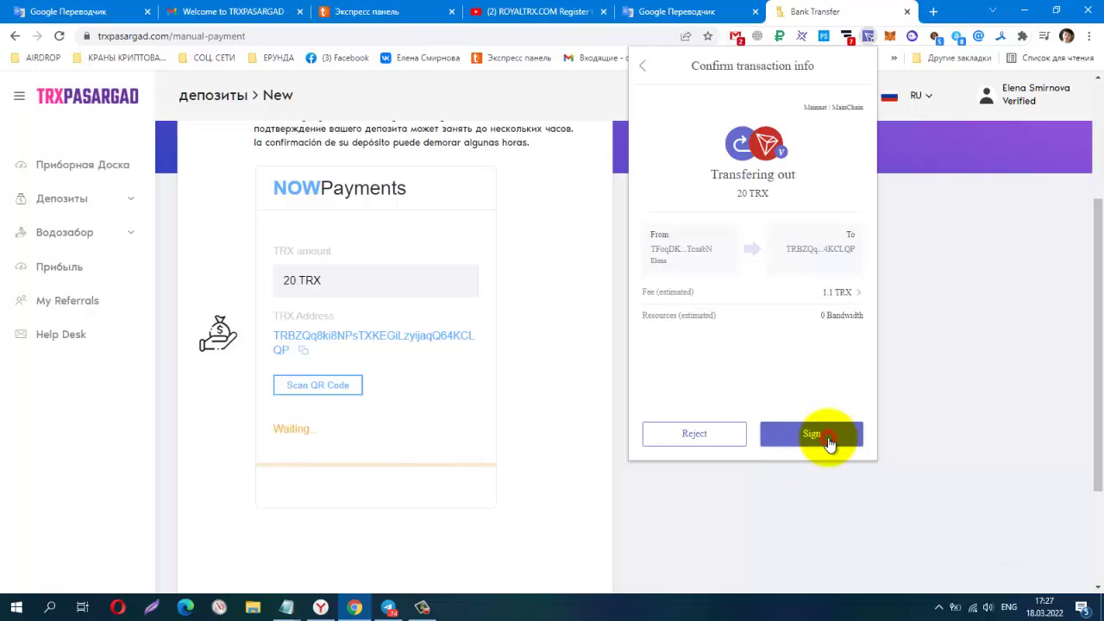
# Sign the transfer, check the latest -20 TRX transaction shows Success, and close the wallet.
pyautogui.click(828, 440)
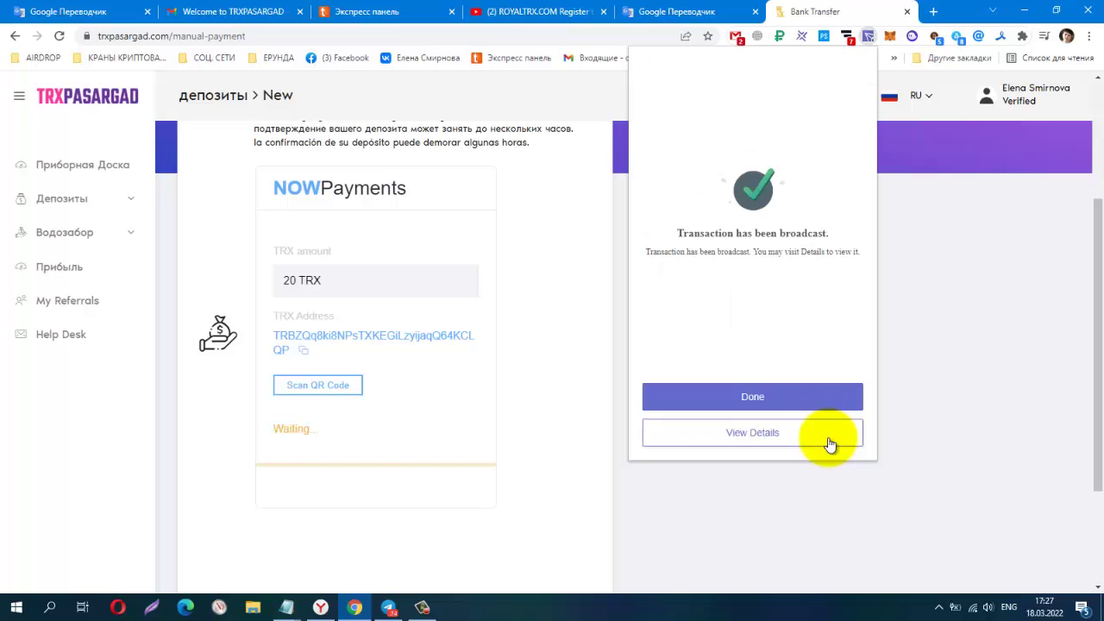
pyautogui.click(764, 397)
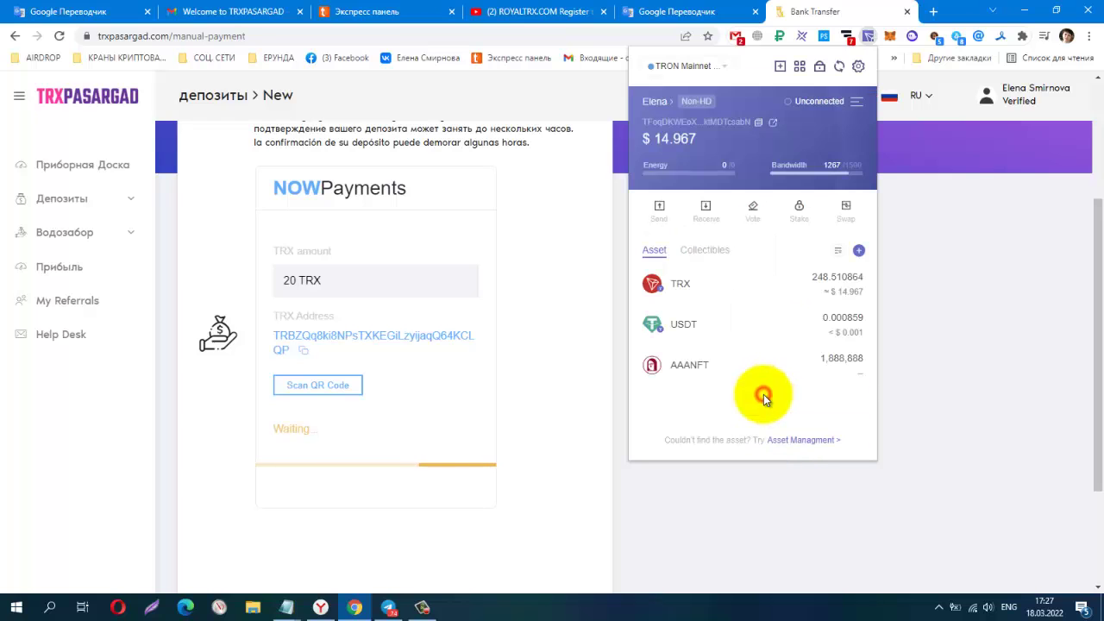
pyautogui.click(747, 290)
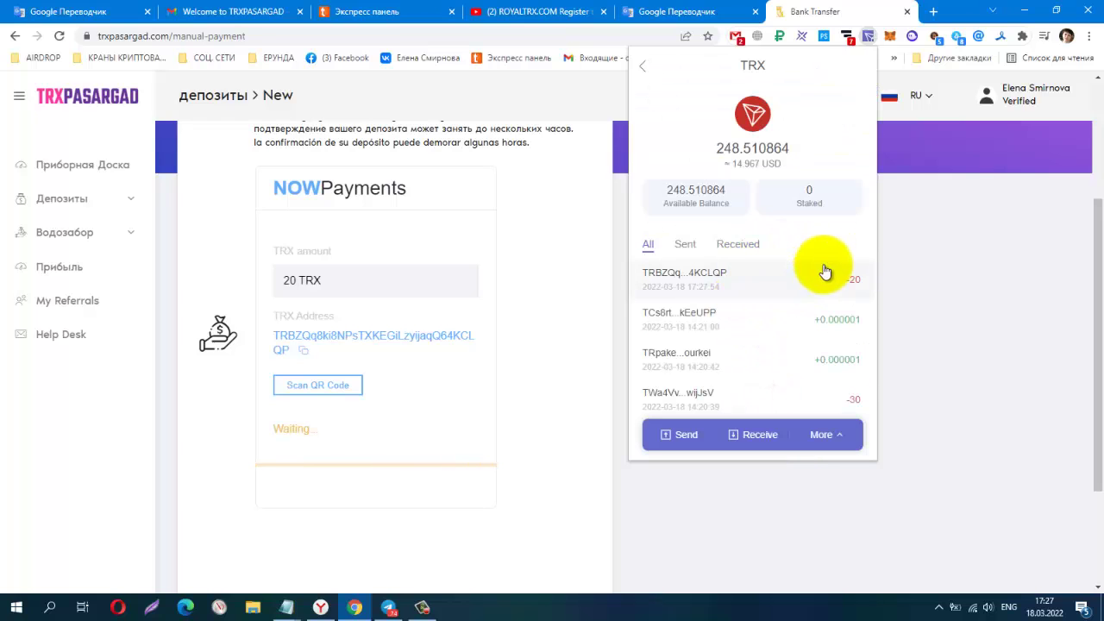
pyautogui.click(796, 274)
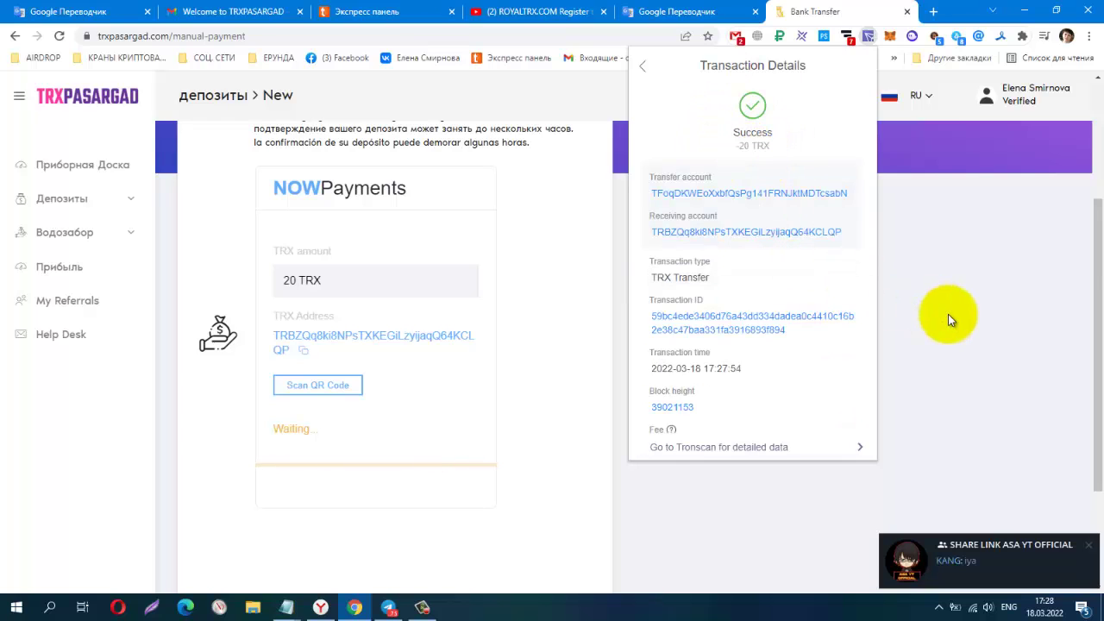
pyautogui.scroll(-1, 948, 314)
pyautogui.scroll(1, 948, 337)
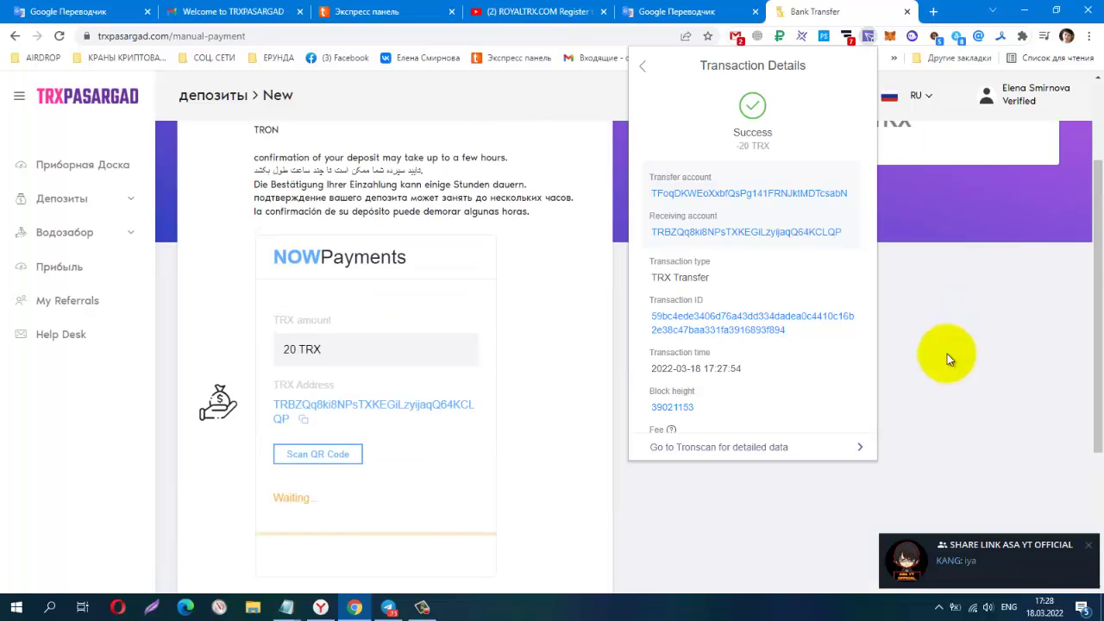
pyautogui.click(944, 390)
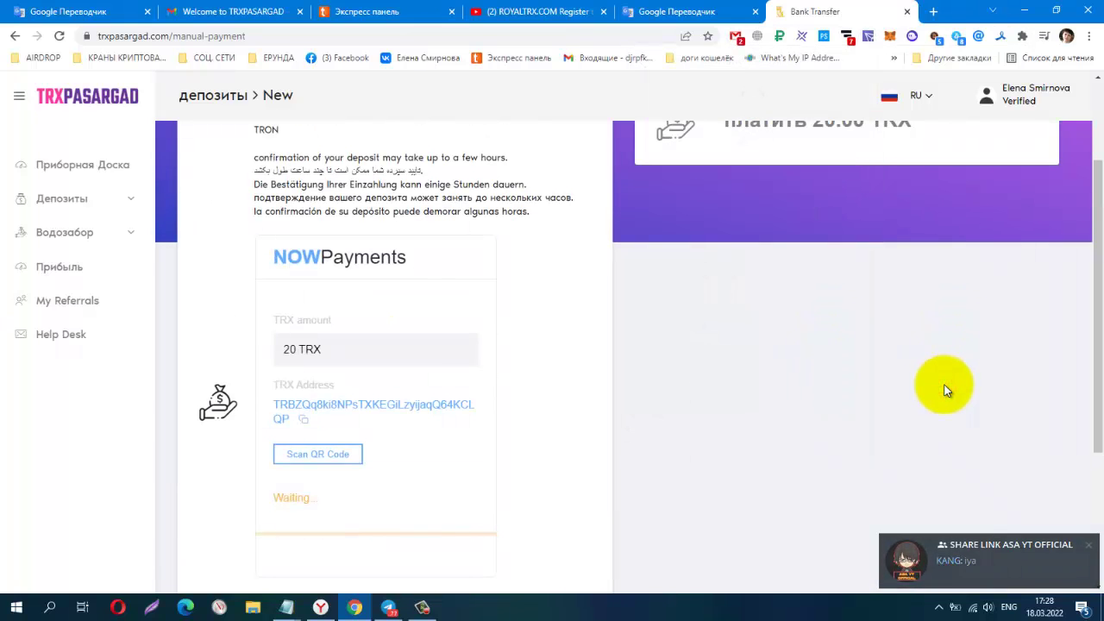
pyautogui.scroll(1, 945, 391)
pyautogui.scroll(-4, 944, 391)
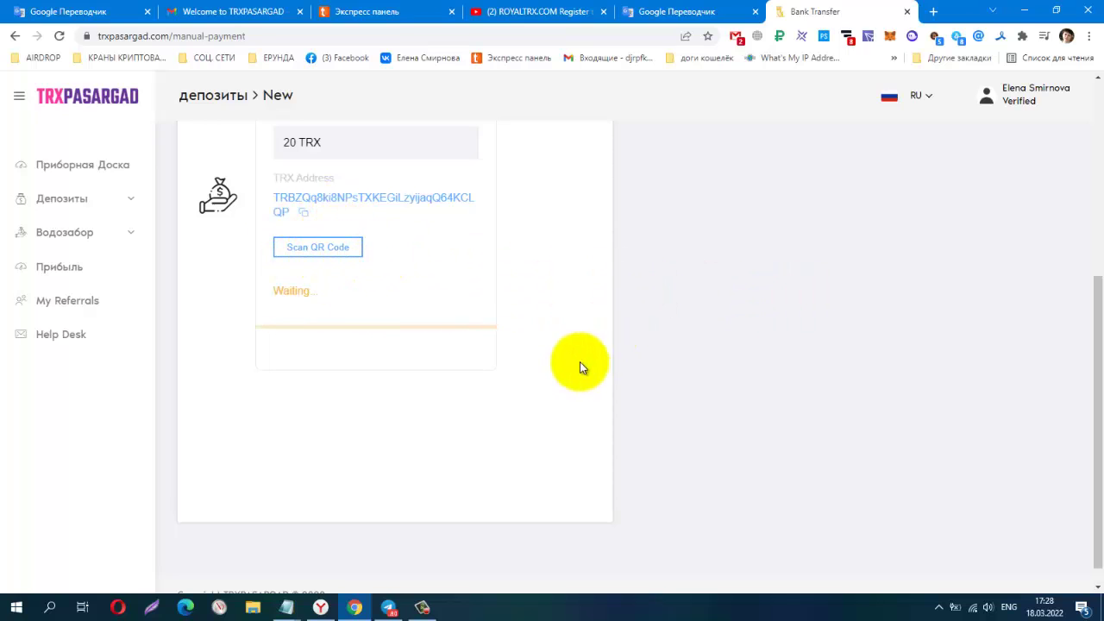
# Reload the manual payment page via Перезагрузить and scroll through the reset NOWPayments TRX form.
pyautogui.scroll(3, 728, 275)
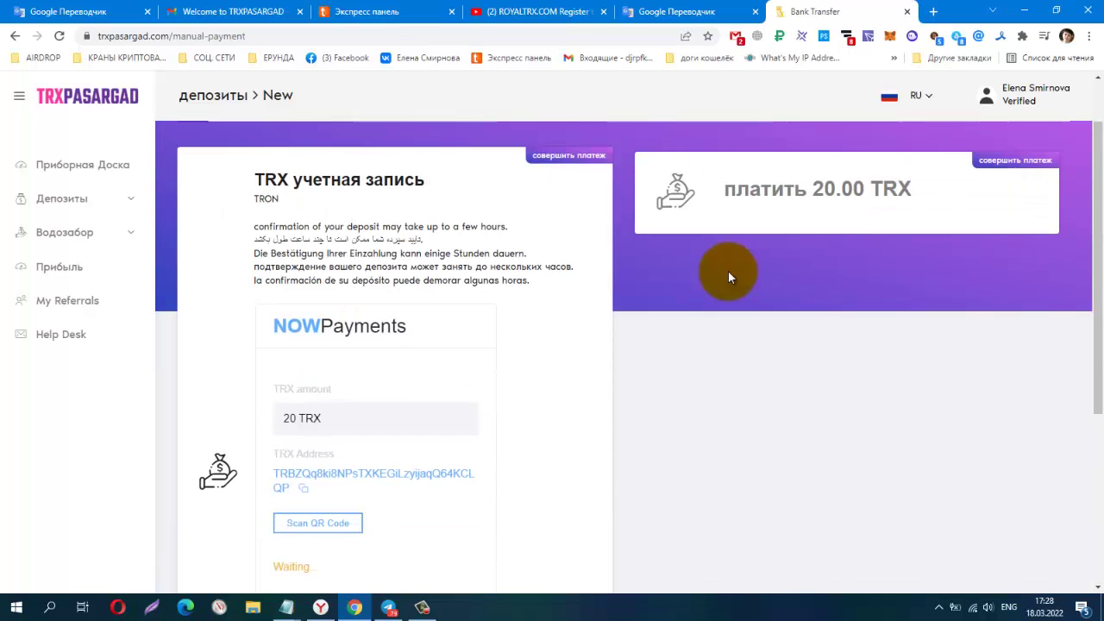
pyautogui.scroll(-2, 726, 274)
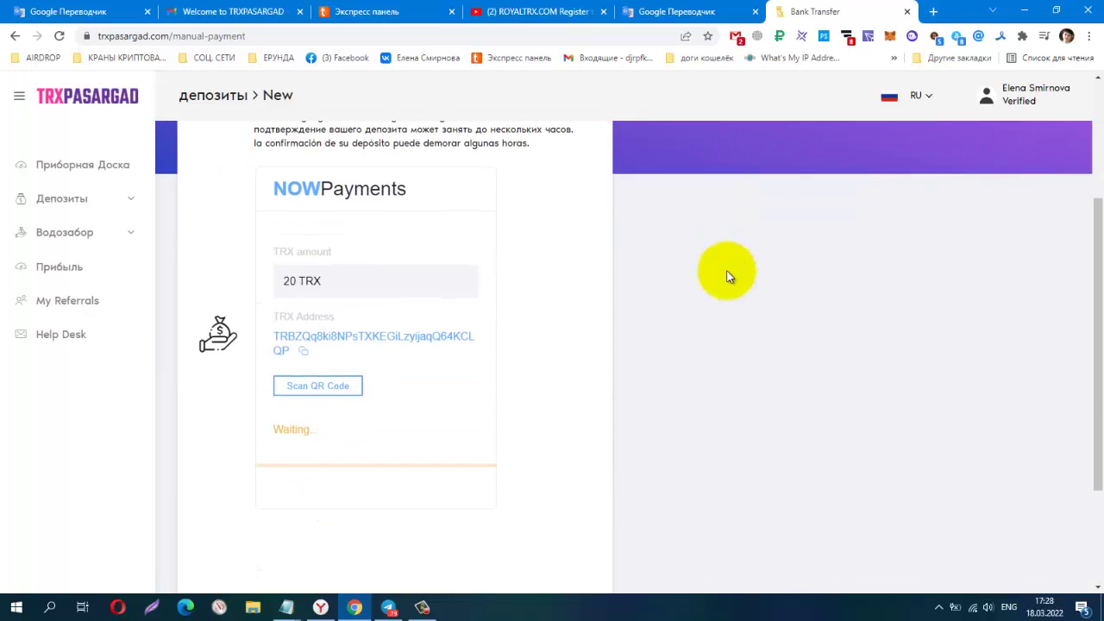
pyautogui.scroll(3, 727, 275)
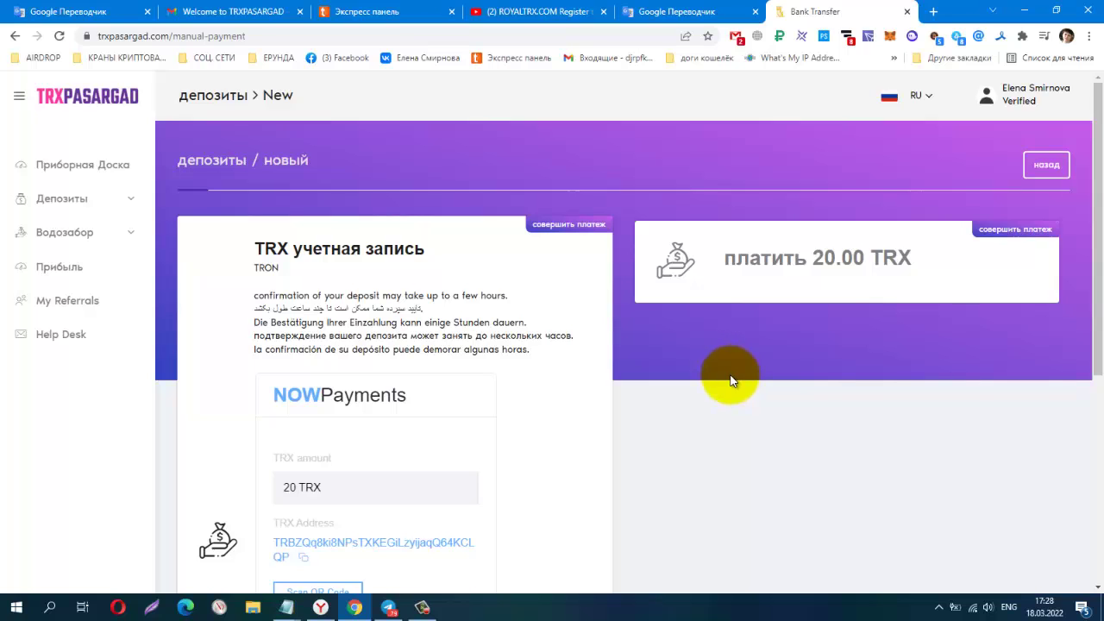
pyautogui.scroll(-2, 730, 380)
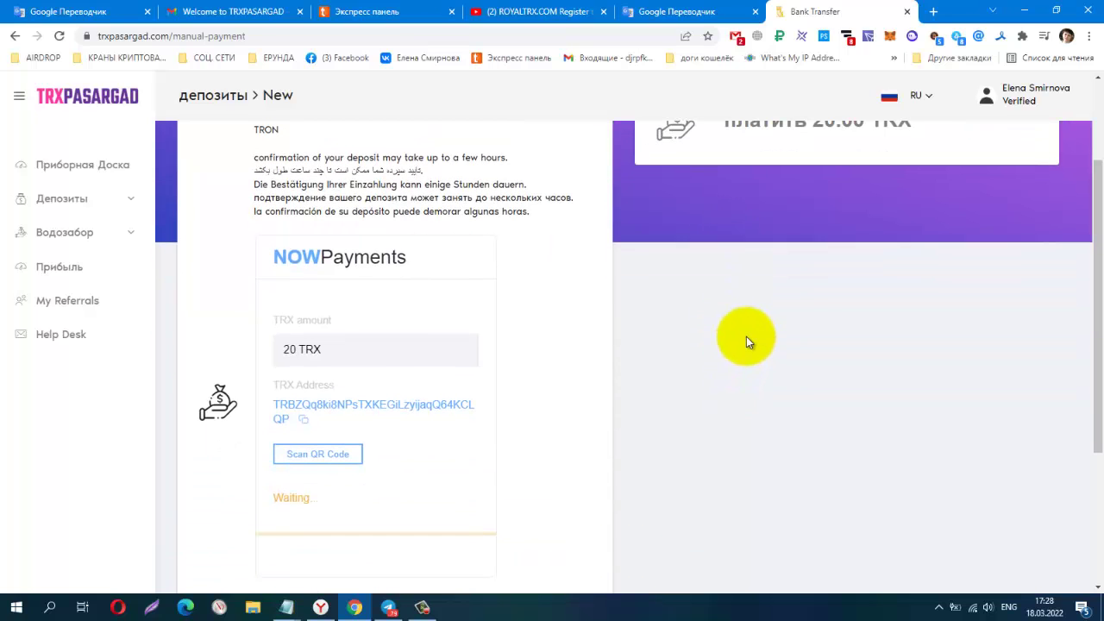
pyautogui.scroll(-1, 747, 337)
pyautogui.rightClick(747, 316)
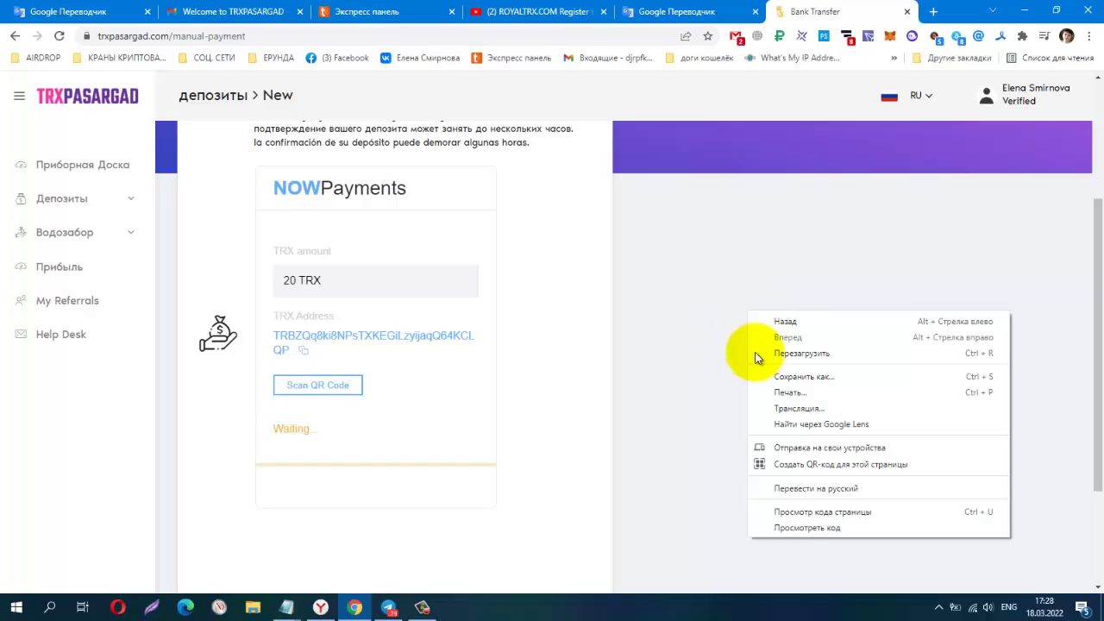
pyautogui.click(764, 353)
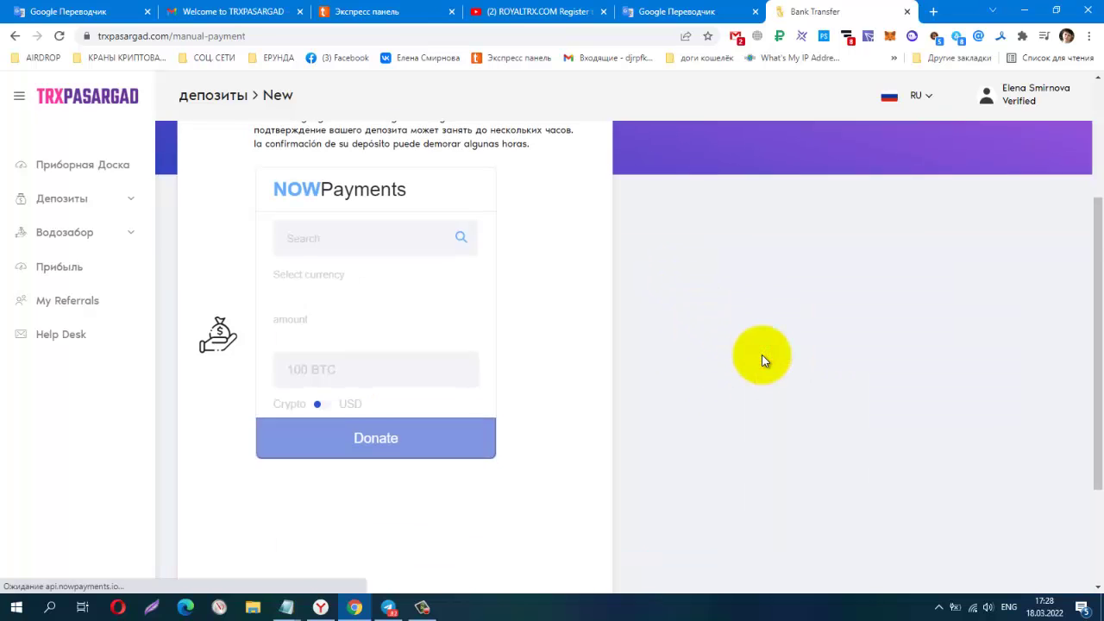
pyautogui.scroll(-2, 870, 358)
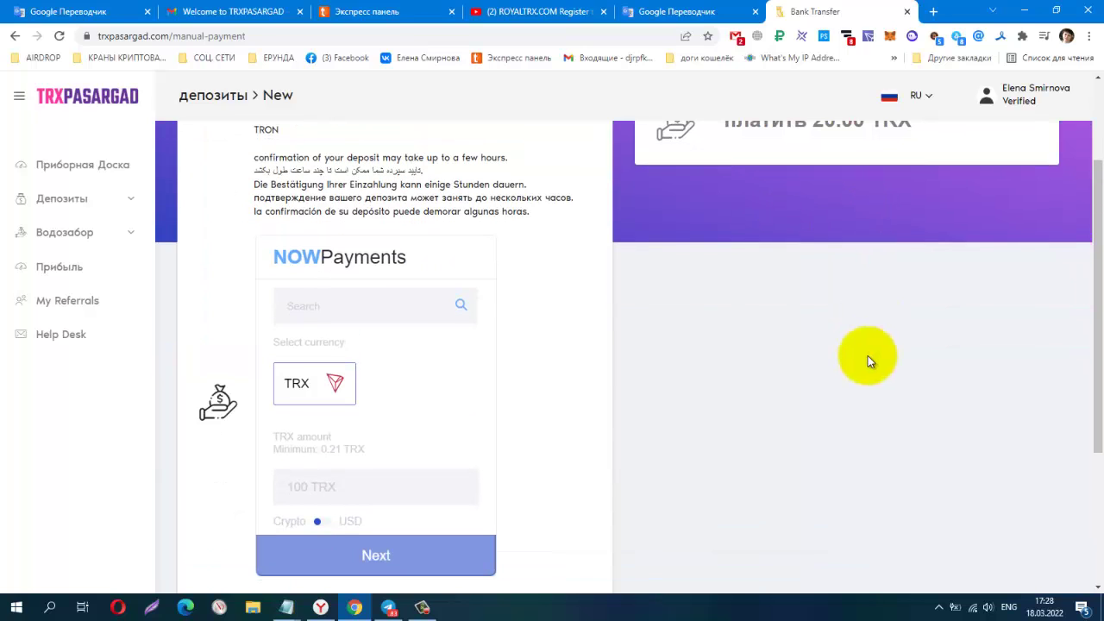
pyautogui.scroll(2, 866, 356)
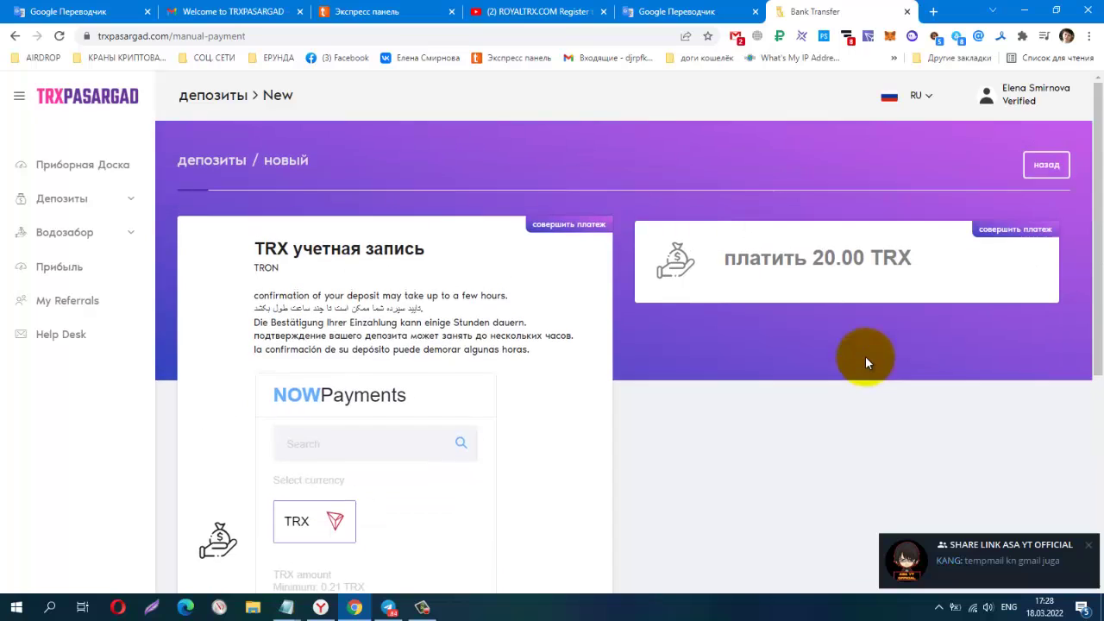
pyautogui.scroll(-3, 865, 356)
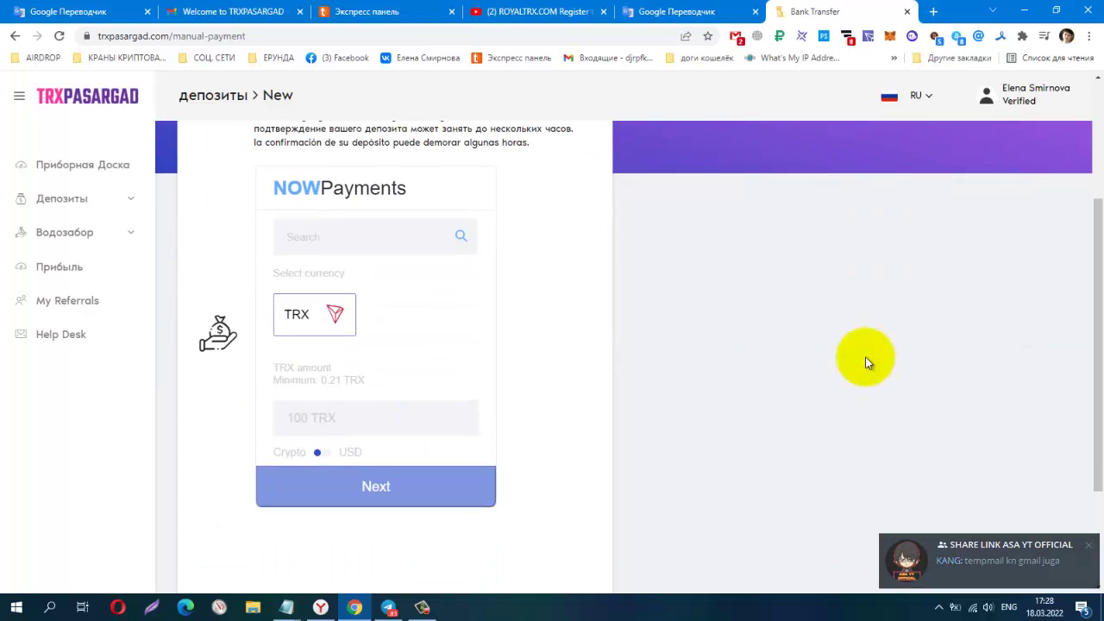
pyautogui.scroll(2, 865, 357)
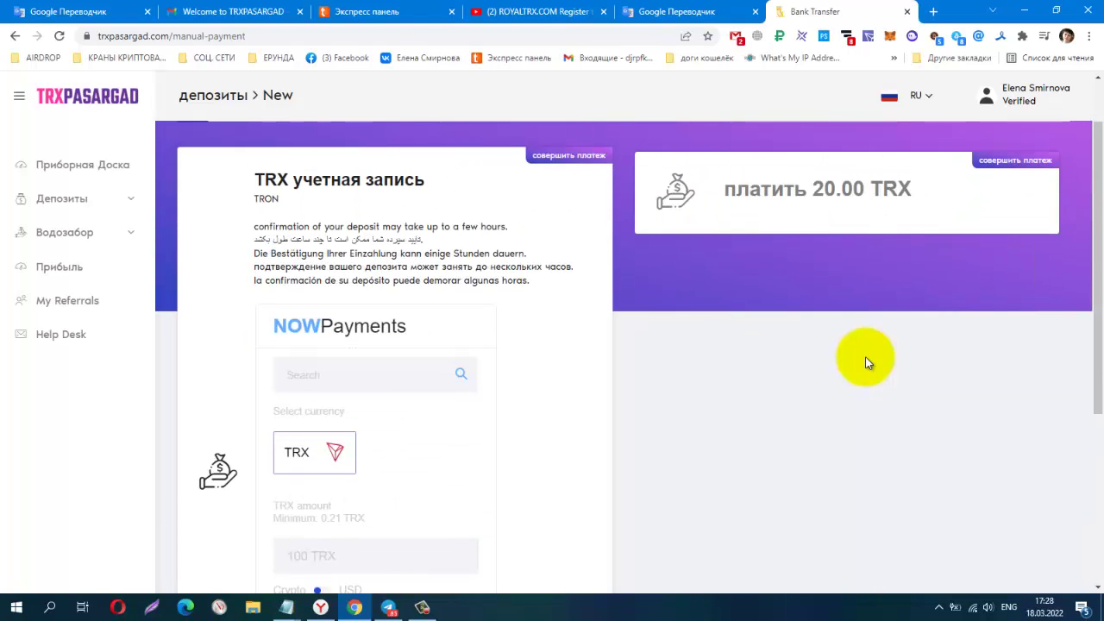
# Confirm View Deposits lists nothing at 0.00 TRX, then go back to the dashboard.
pyautogui.click(74, 201)
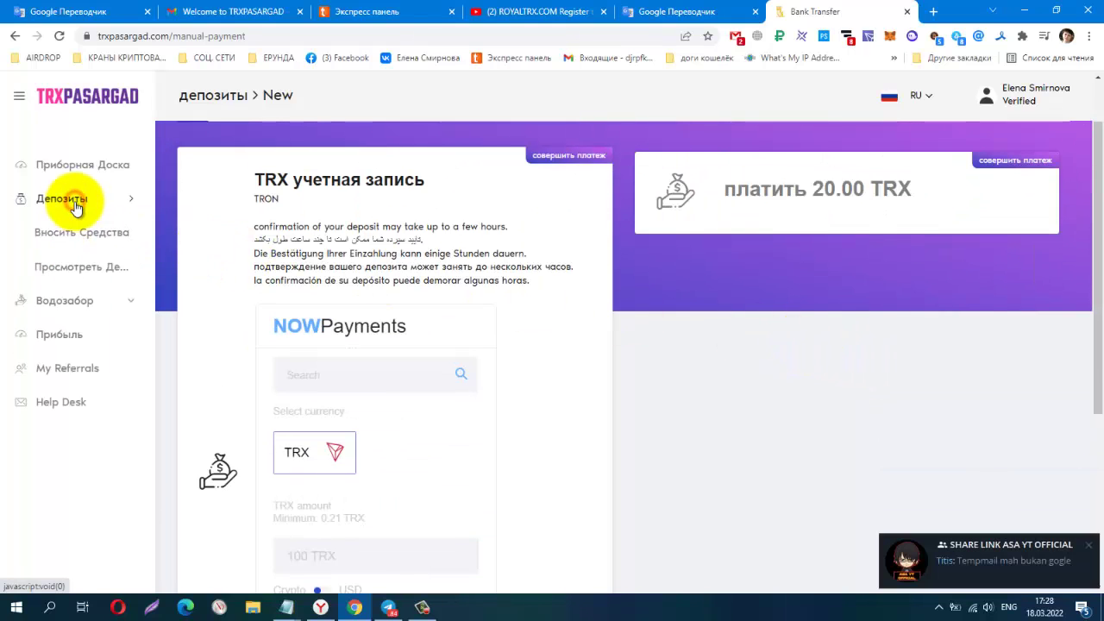
pyautogui.click(62, 269)
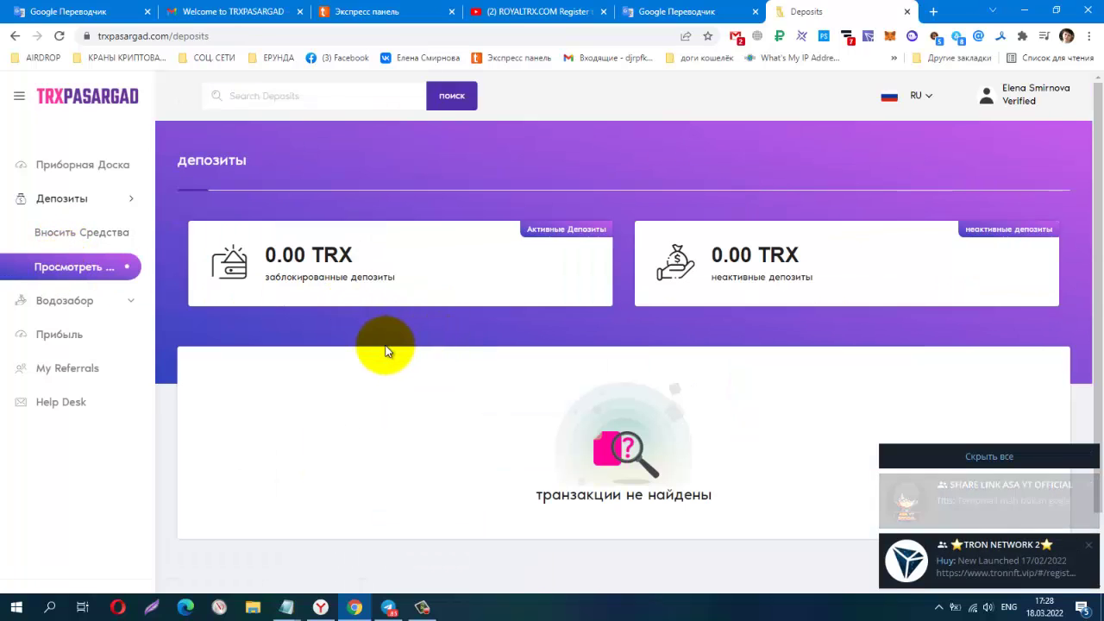
pyautogui.scroll(-1, 386, 351)
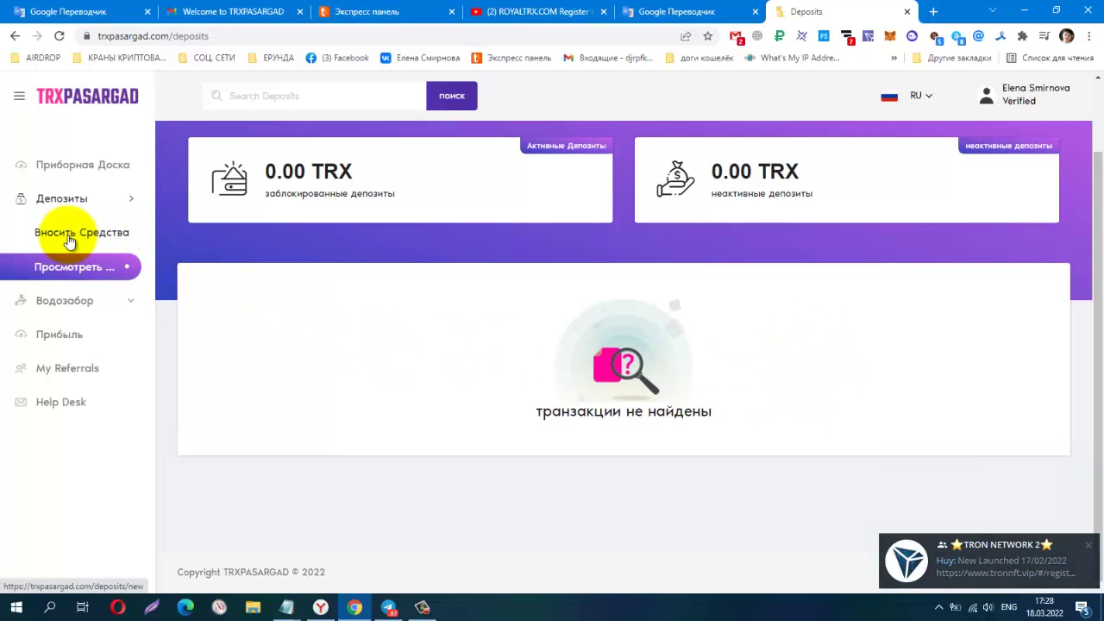
pyautogui.click(67, 170)
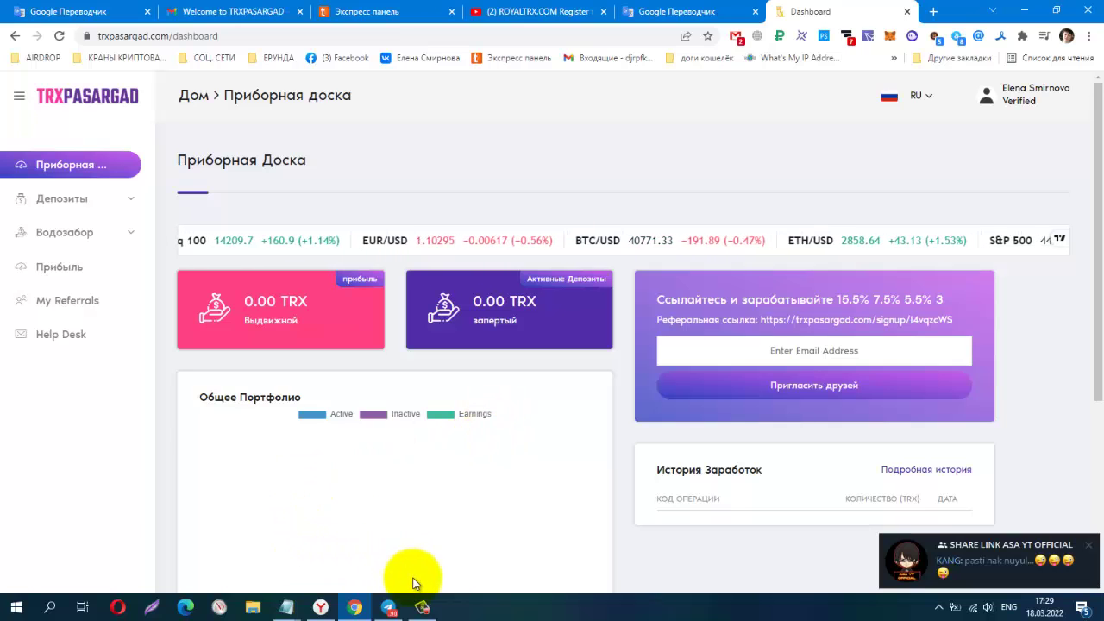
# Bring up the English dashboard showing 20.00 TRX locked in active deposits.
pyautogui.click(421, 607)
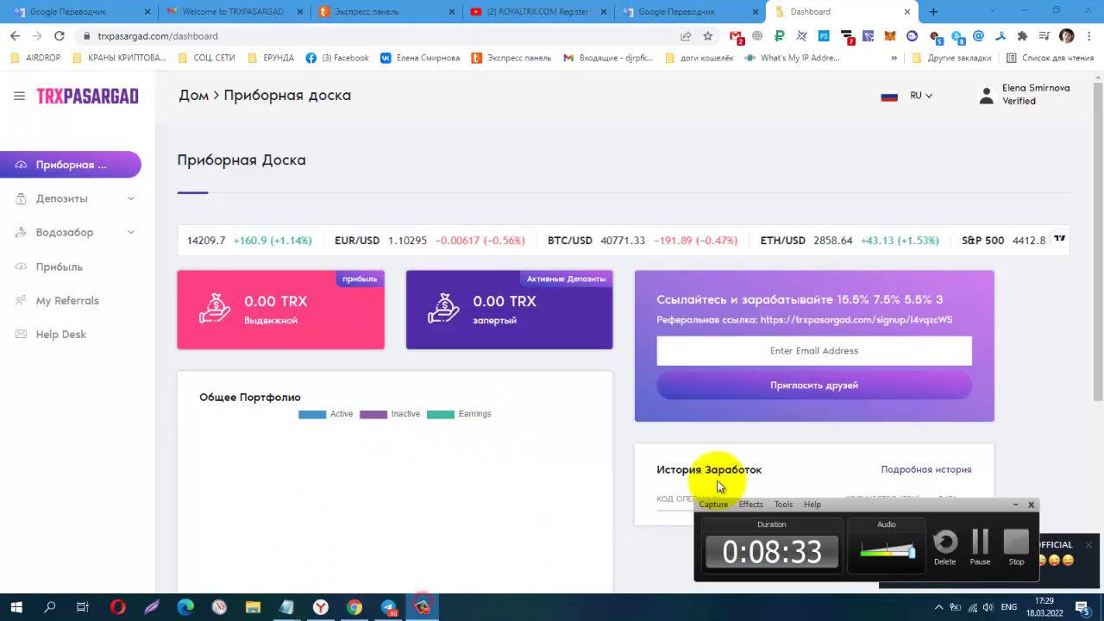
pyautogui.click(994, 543)
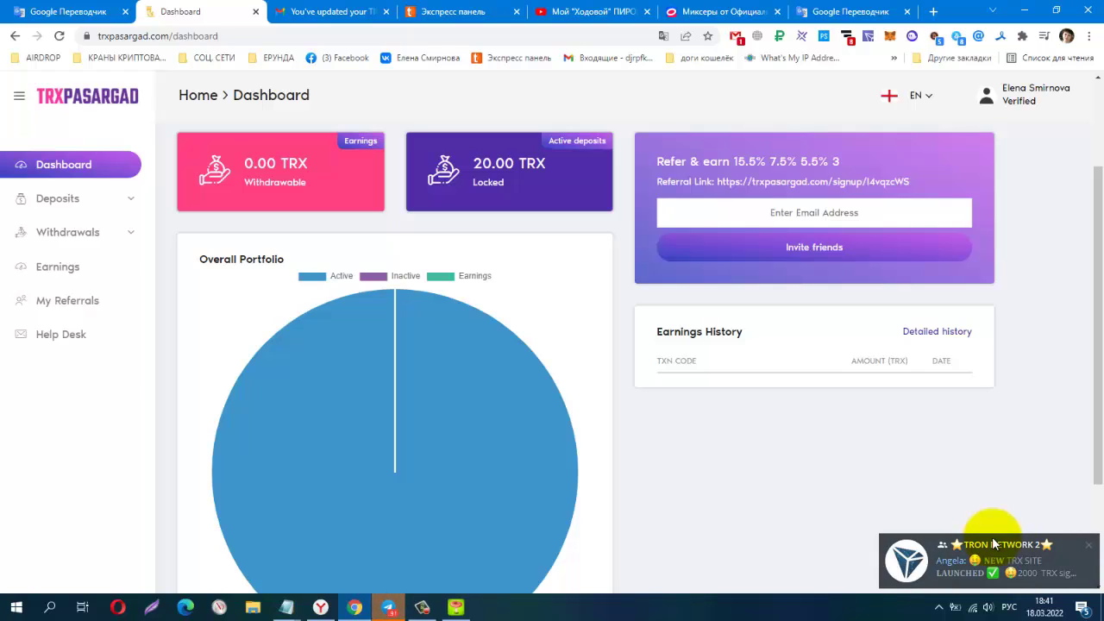
# Highlight the 20.00 TRX locked deposit amount and scroll through the dashboard.
pyautogui.hotkey('shift', 'Right')
pyautogui.hotkey('shift', 'Right')
pyautogui.hotkey('shift', 'Right')
pyautogui.hotkey('shift', 'Right')
pyautogui.hotkey('shift', 'Right')
pyautogui.hotkey('shift', 'Right')
pyautogui.hotkey('shift', 'Right')
pyautogui.hotkey('shift', 'Right')
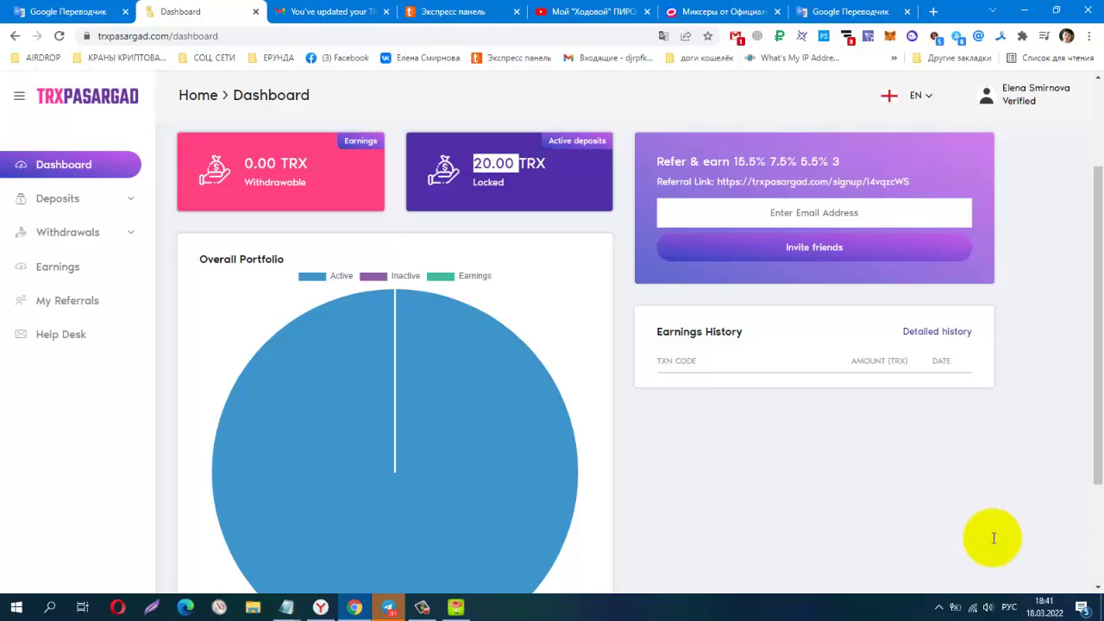
pyautogui.hotkey('shift', 'Right')
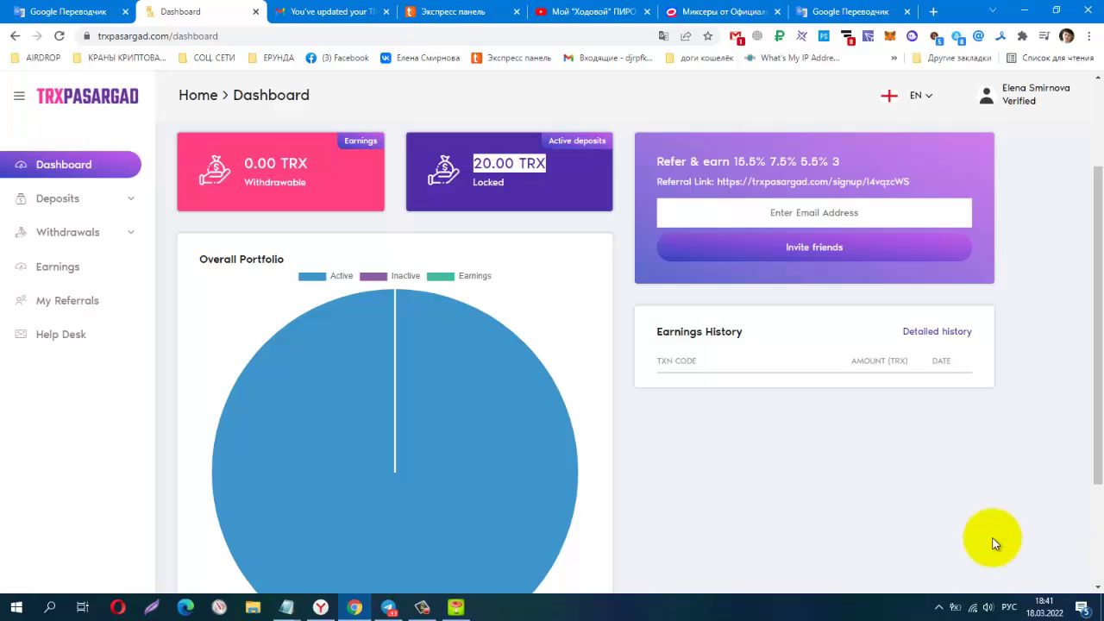
pyautogui.press('Tab')
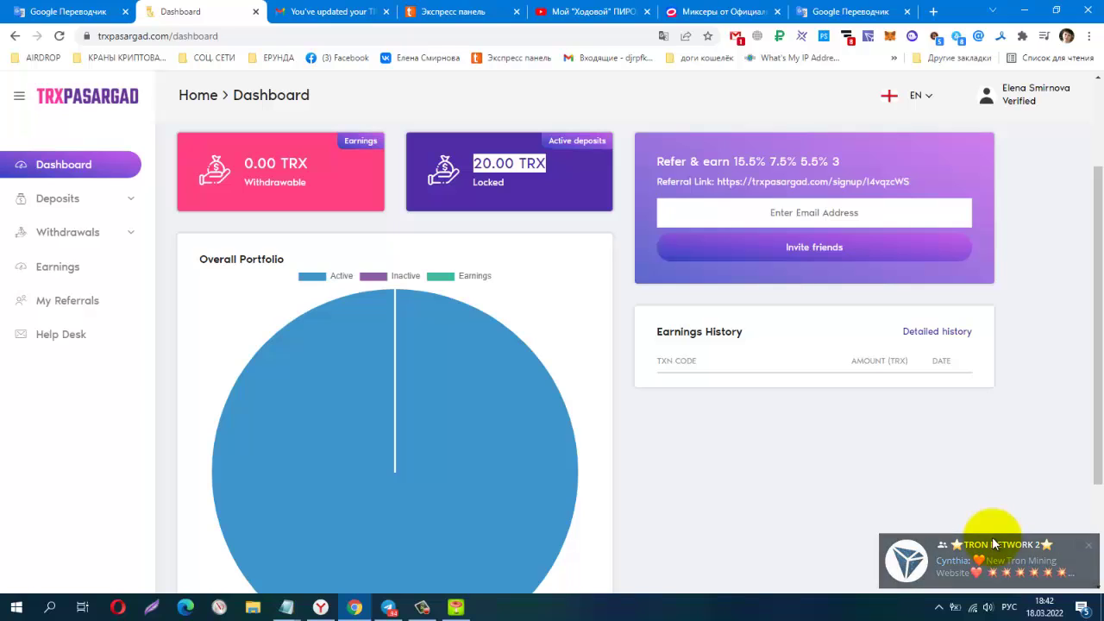
pyautogui.scroll(-1, 993, 541)
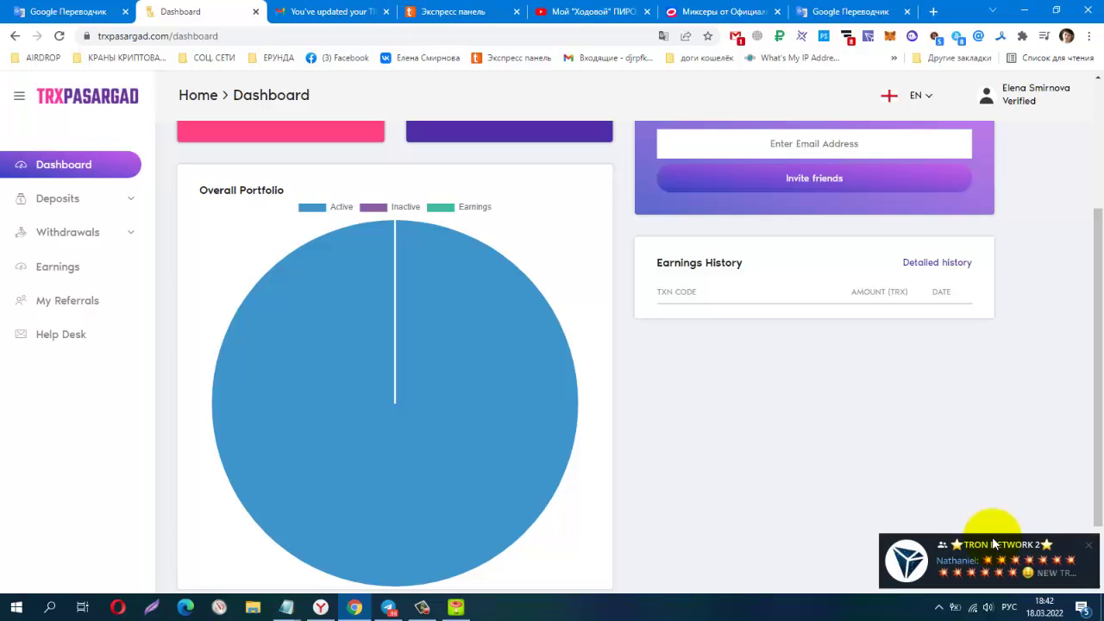
pyautogui.scroll(-1, 992, 537)
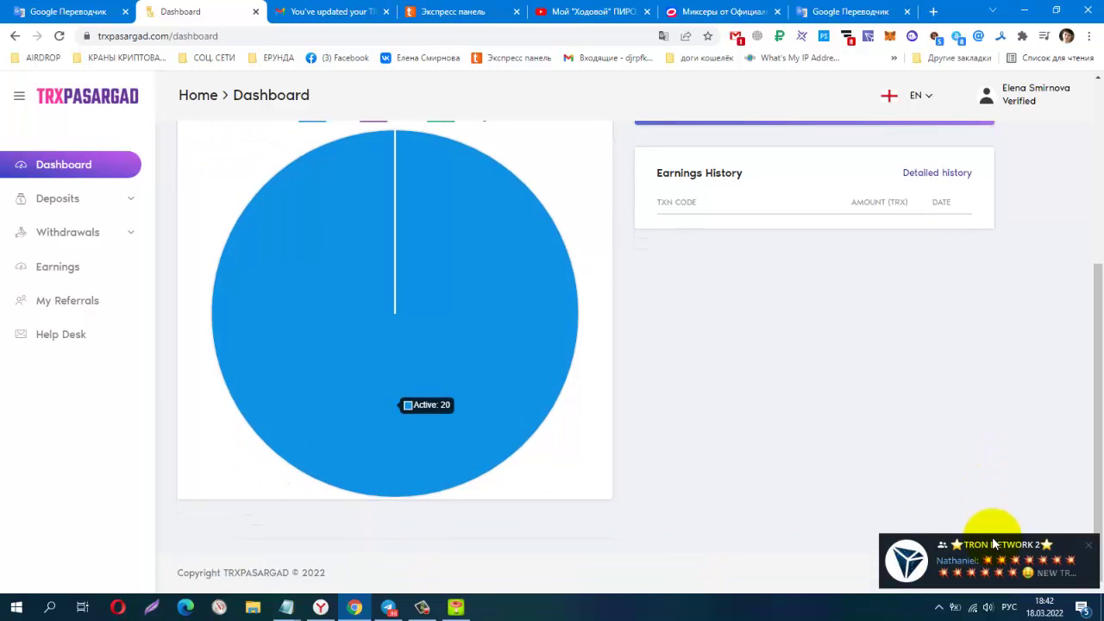
pyautogui.scroll(3, 992, 537)
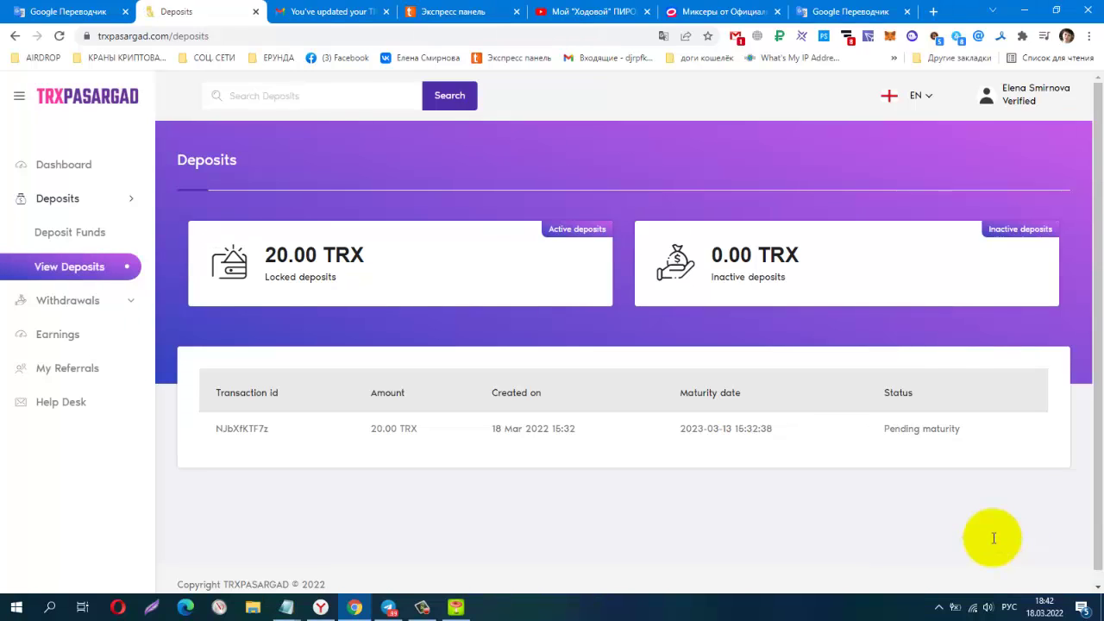
# Review the 20.00 TRX deposit pending maturity, then expand the Withdrawals section.
pyautogui.scroll(-1, 994, 543)
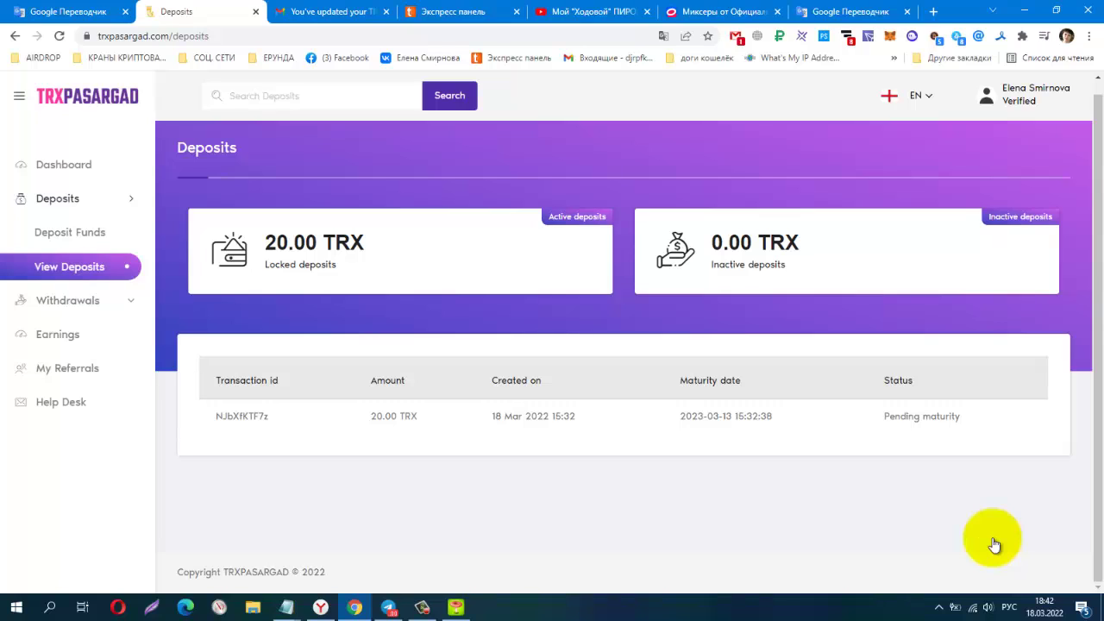
pyautogui.click(67, 300)
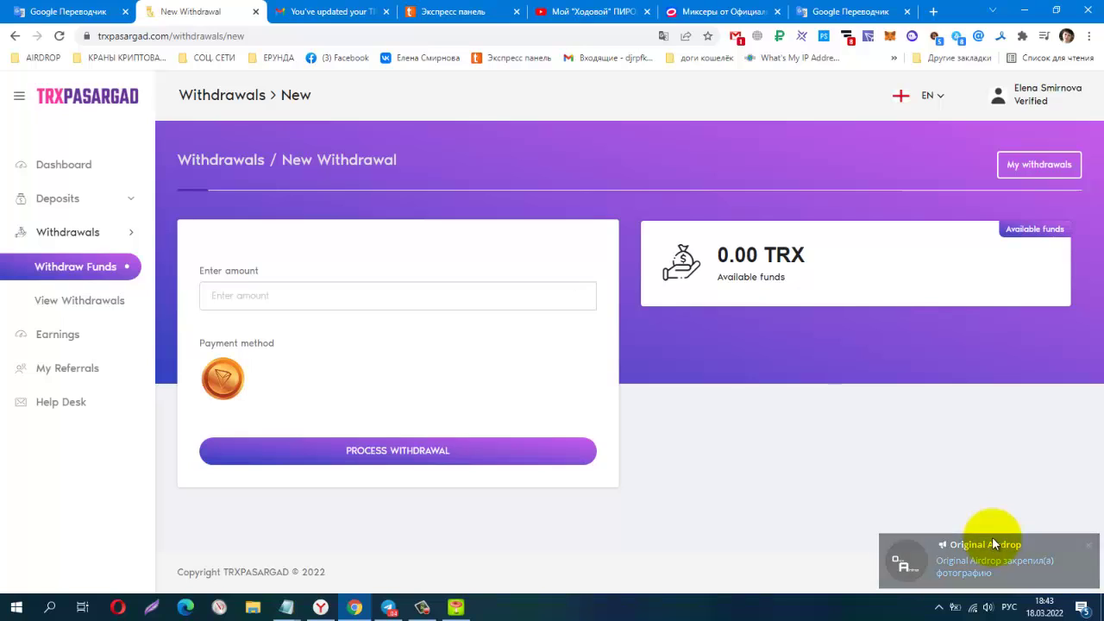
# Check the empty withdrawals list and the 0-referral page, then return to the dashboard.
pyautogui.press('F5')
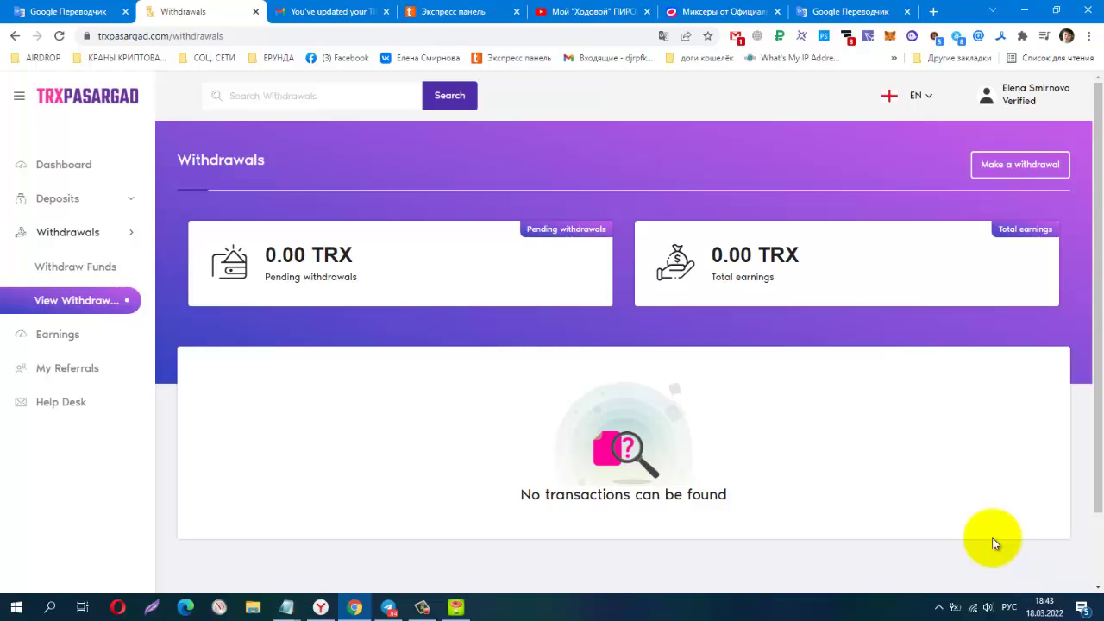
pyautogui.press('Tab')
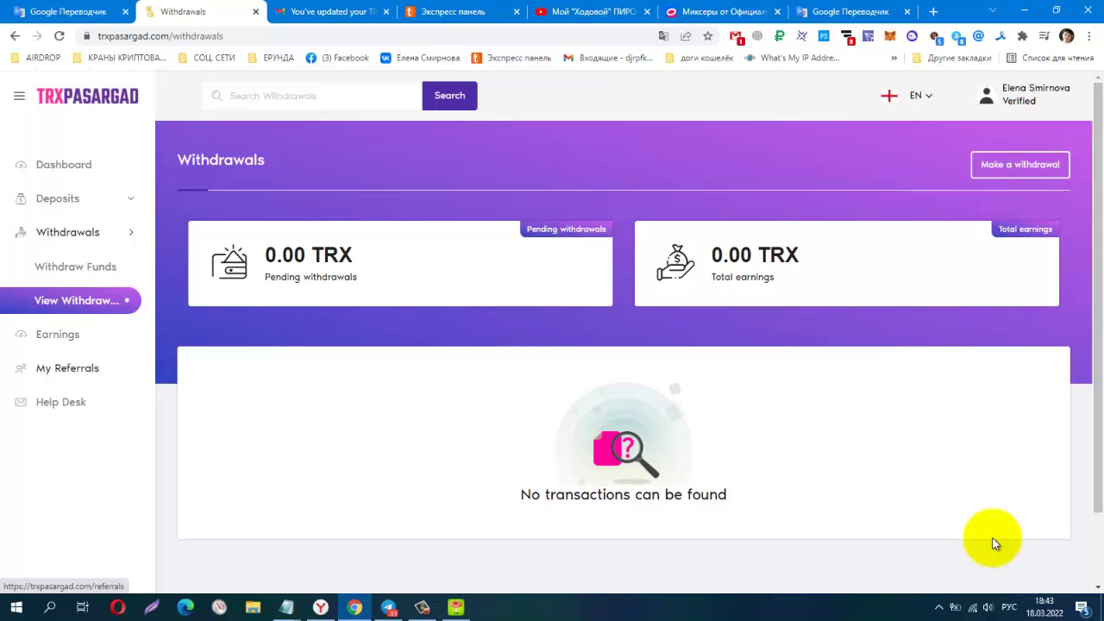
pyautogui.press('Return')
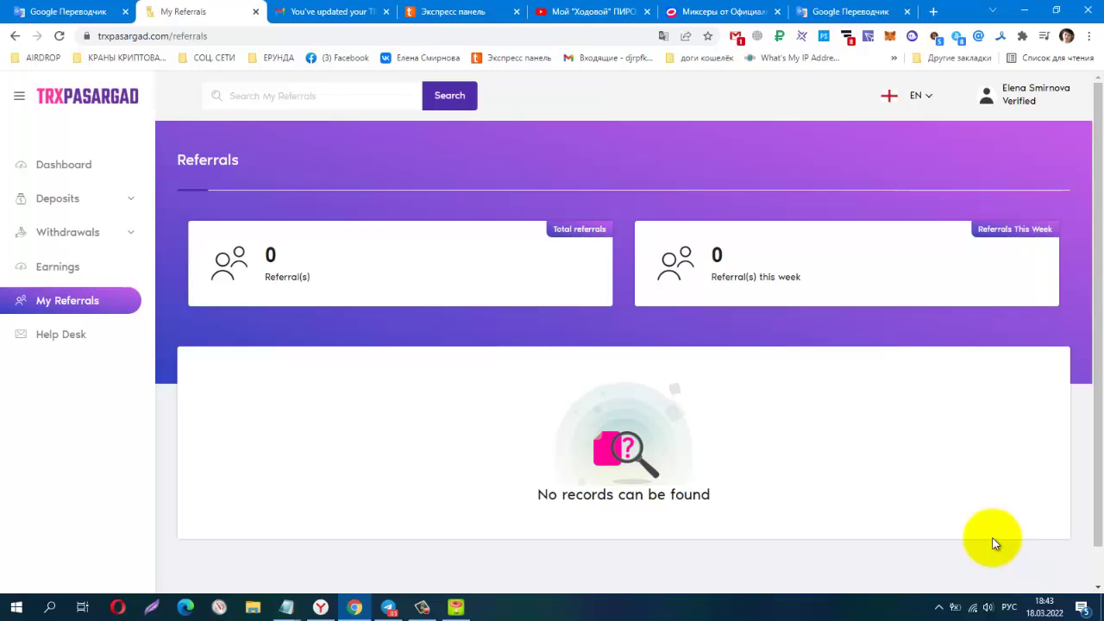
pyautogui.press('Tab')
pyautogui.press('Return')
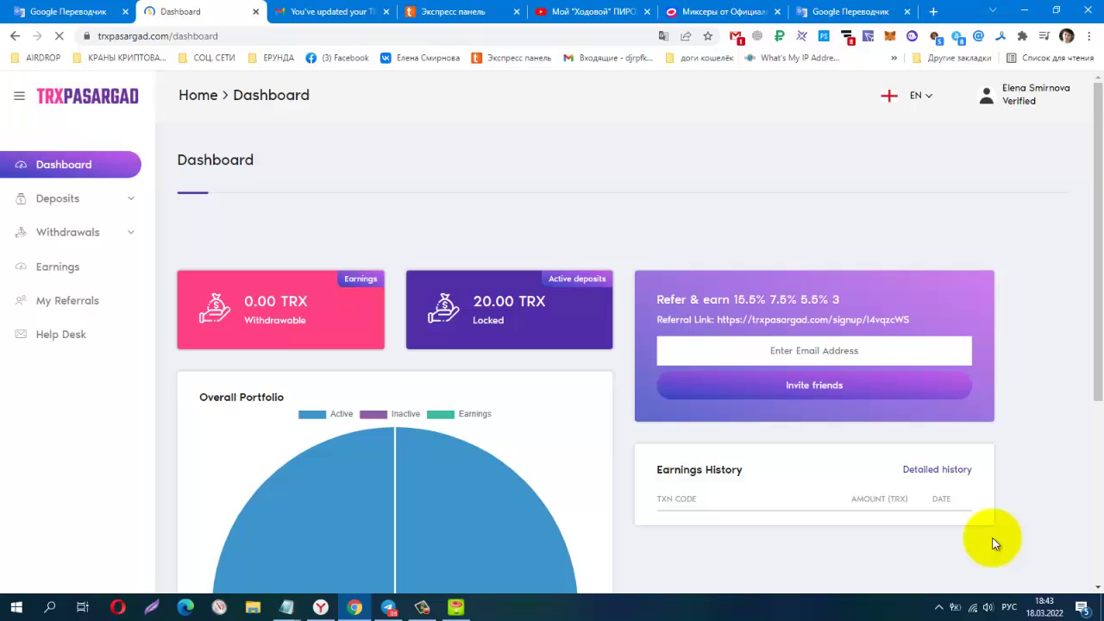
# Scroll the dashboard with 20.00 TRX locked, then switch to the TRX Pasargad Telegram group.
pyautogui.scroll(-1, 992, 544)
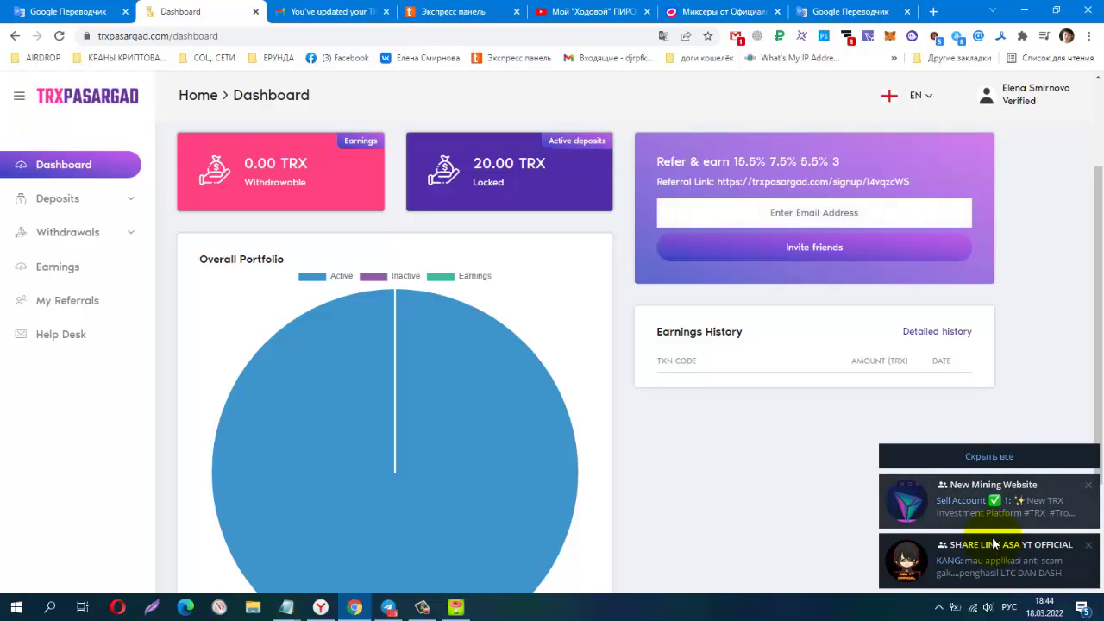
pyautogui.scroll(-3, 994, 544)
pyautogui.scroll(3, 993, 544)
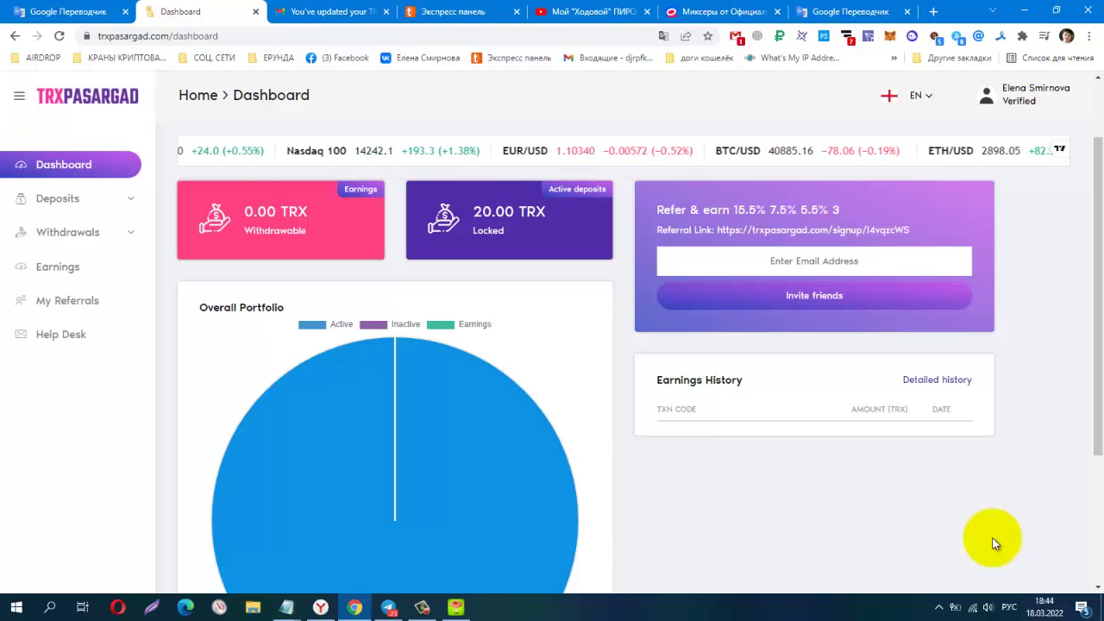
pyautogui.press('super+9')
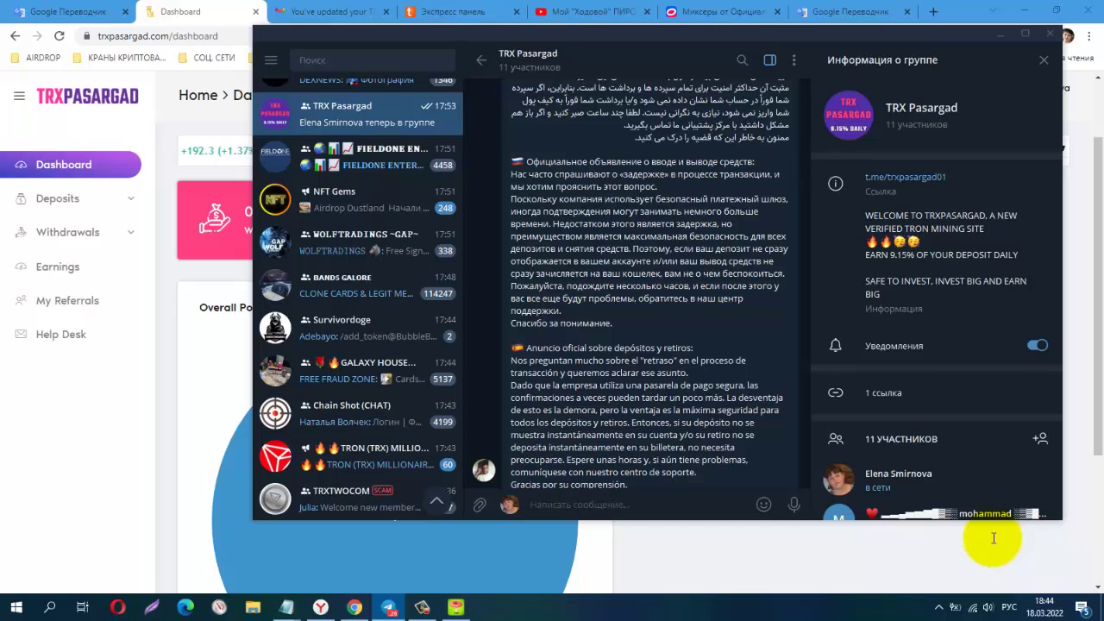
# Read the group's deposit and withdrawal delay announcement, then bring the TRXPASARGAD dashboard forward.
pyautogui.scroll(4, 994, 539)
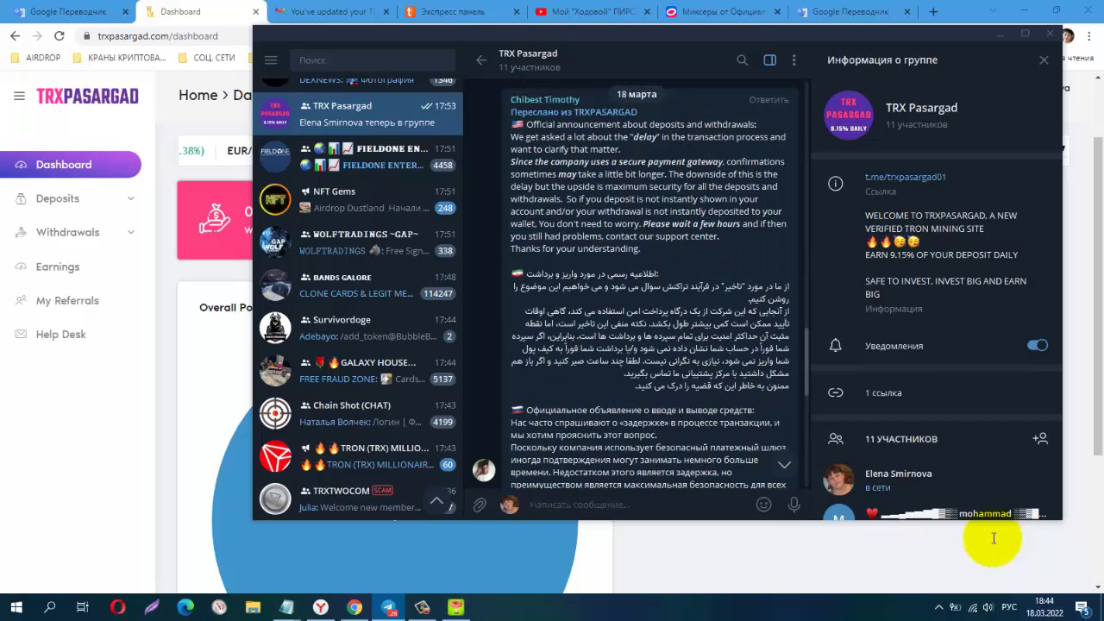
pyautogui.scroll(-1, 994, 539)
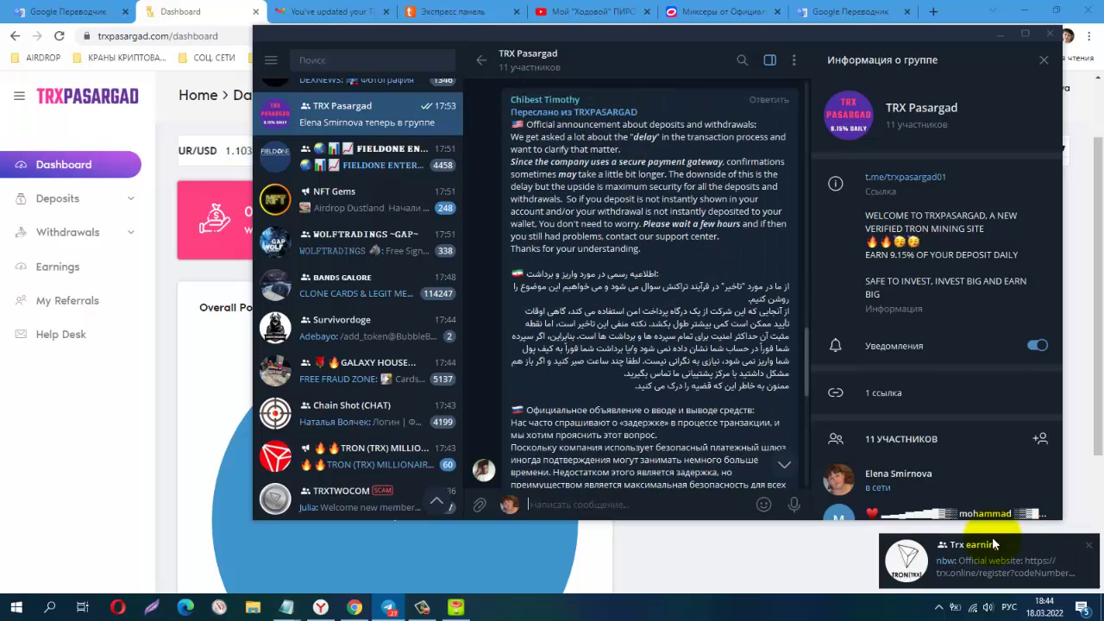
pyautogui.scroll(-1, 994, 539)
pyautogui.scroll(-3, 994, 539)
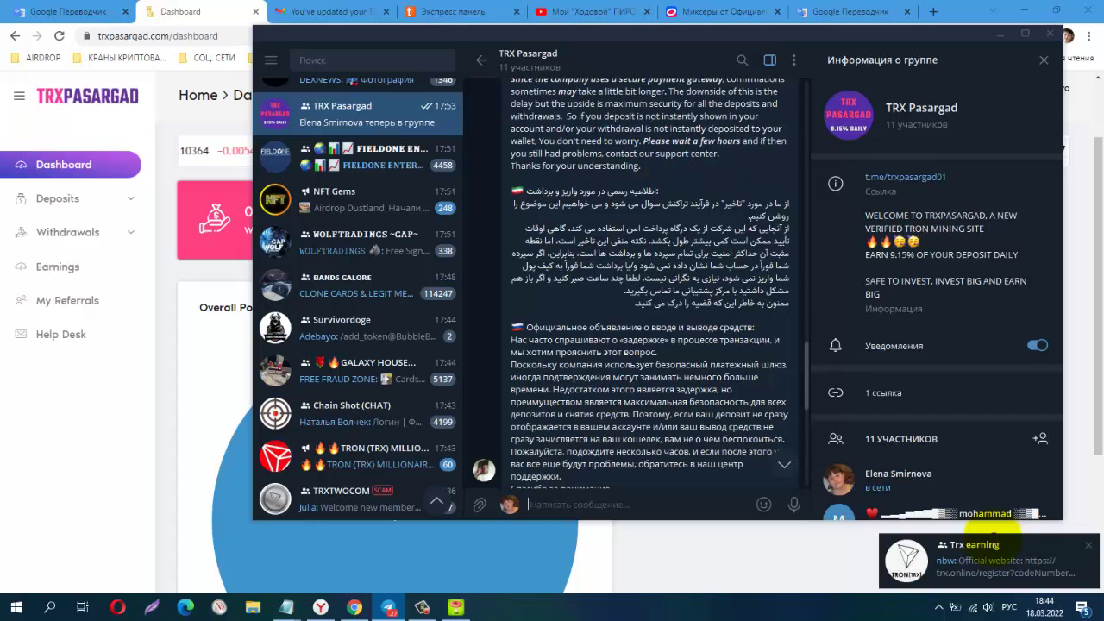
pyautogui.scroll(-3, 994, 539)
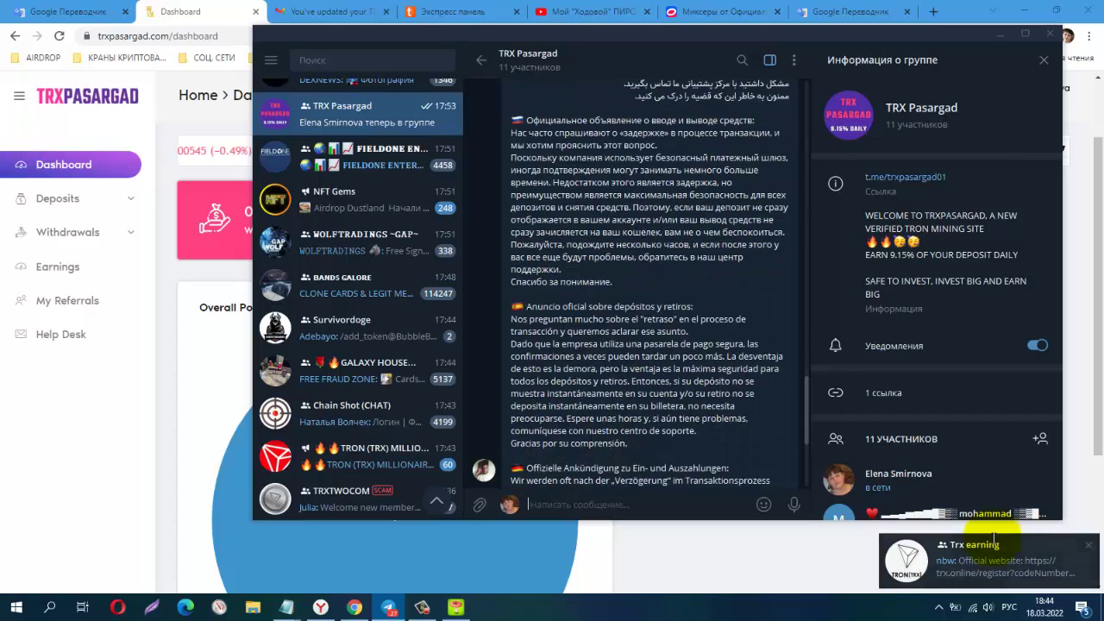
pyautogui.scroll(-1, 994, 540)
pyautogui.scroll(1, 994, 538)
pyautogui.scroll(2, 994, 539)
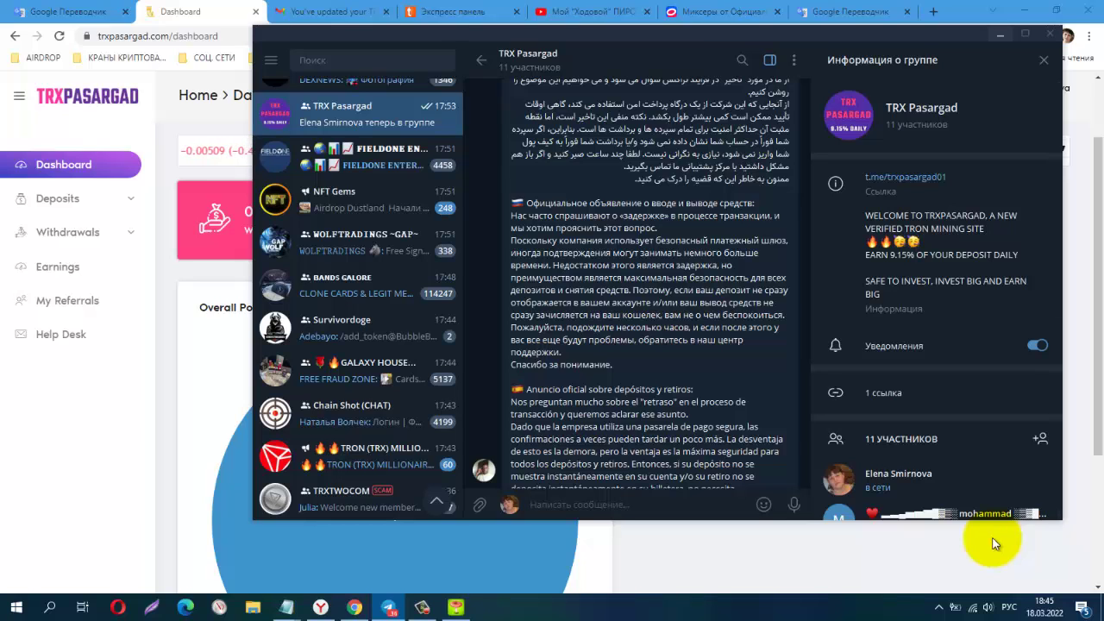
pyautogui.click(992, 543)
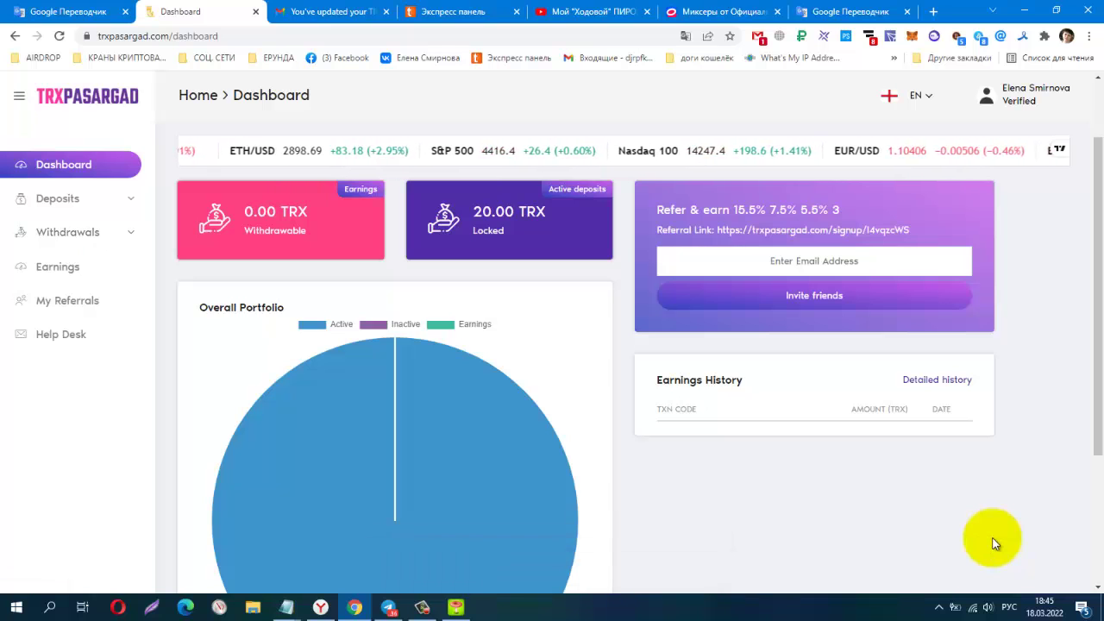
pyautogui.scroll(-3, 992, 543)
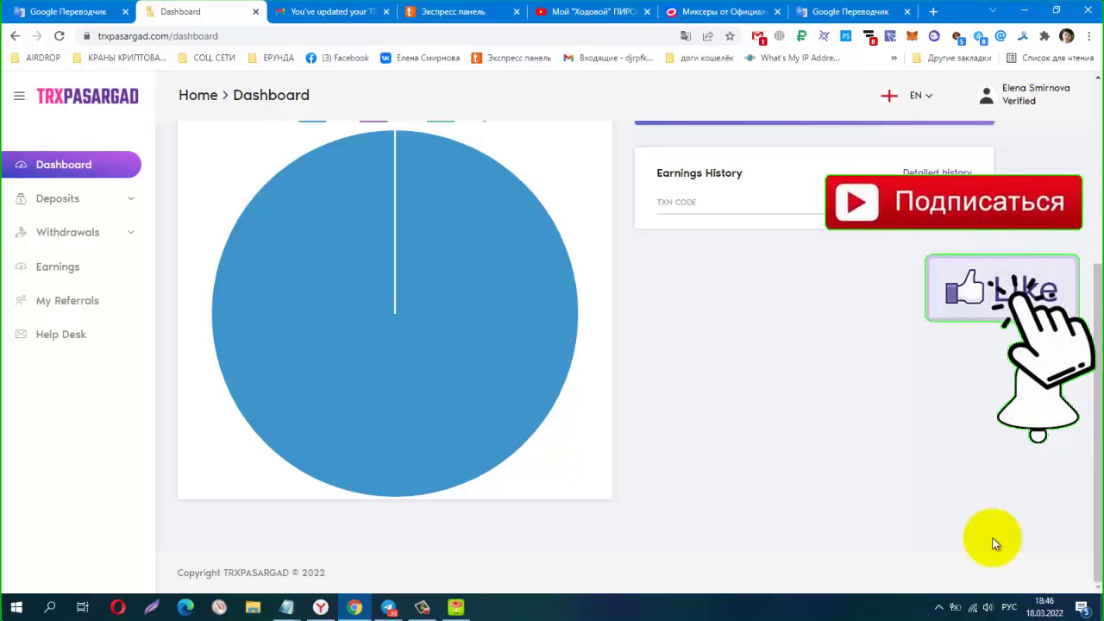
pyautogui.scroll(2, 993, 543)
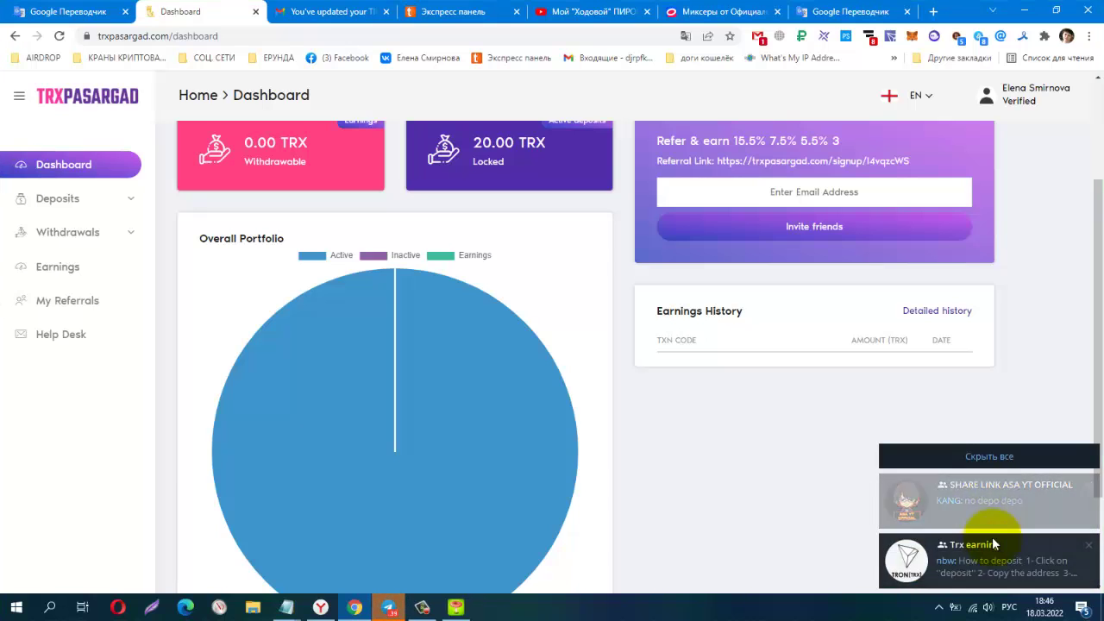
pyautogui.scroll(3, 994, 543)
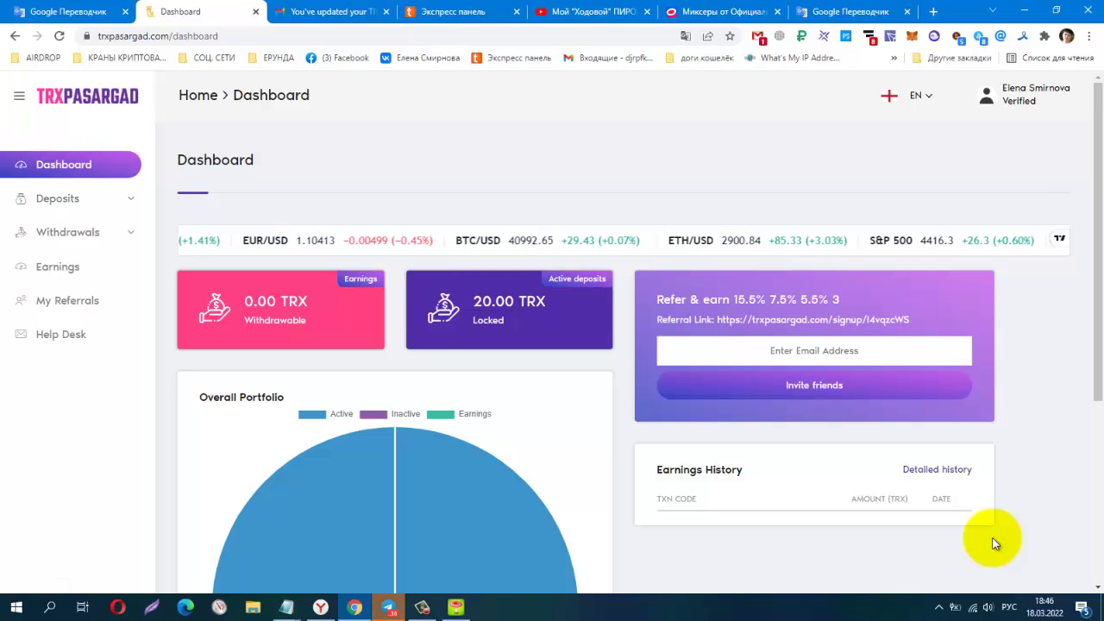
pyautogui.scroll(-1, 994, 544)
pyautogui.scroll(-3, 994, 544)
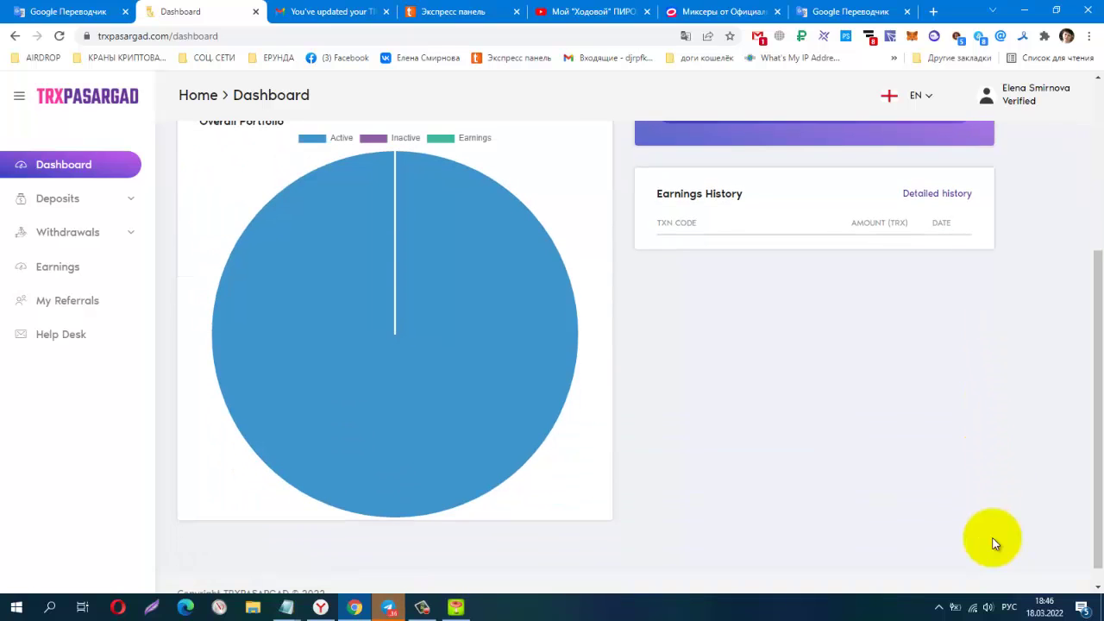
pyautogui.scroll(4, 994, 544)
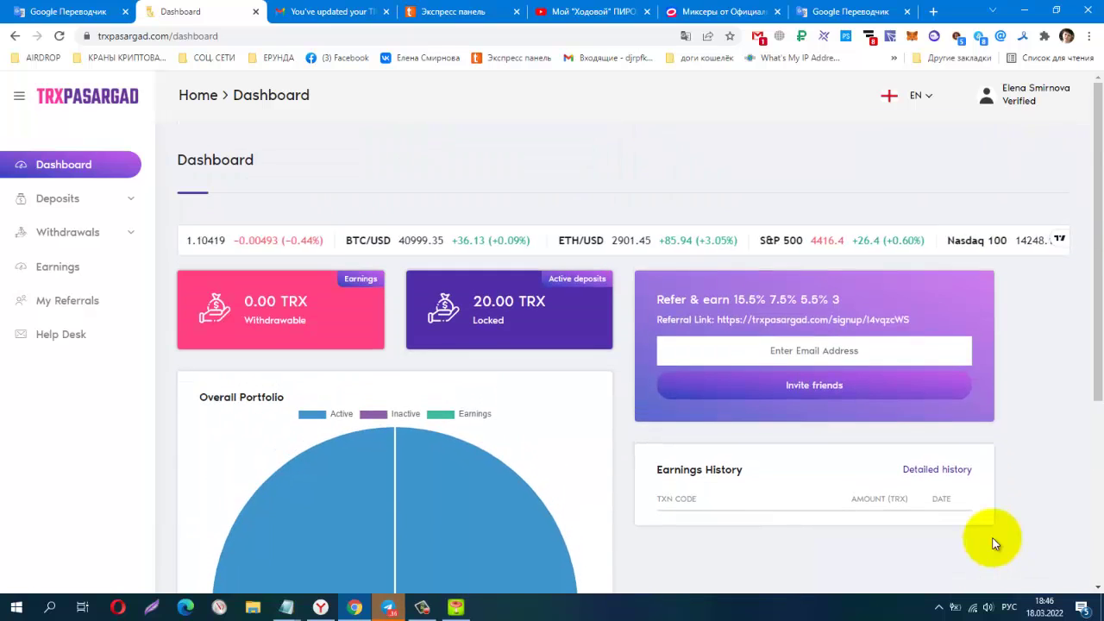